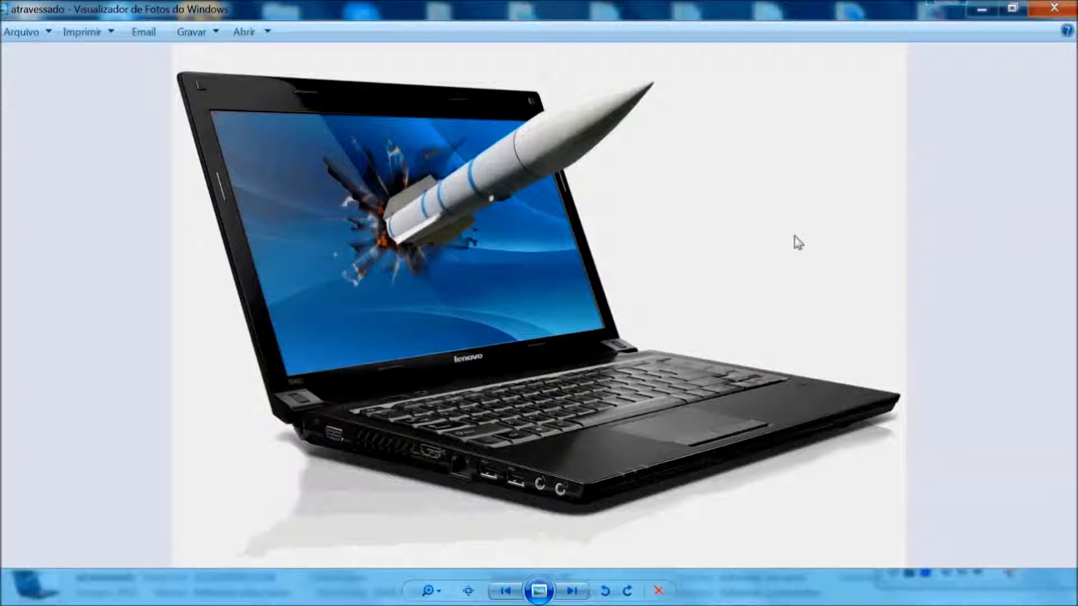
# - Close the Windows Photo Viewer preview of the finished rocket-through-laptop image
pyautogui.click(1050, 11)
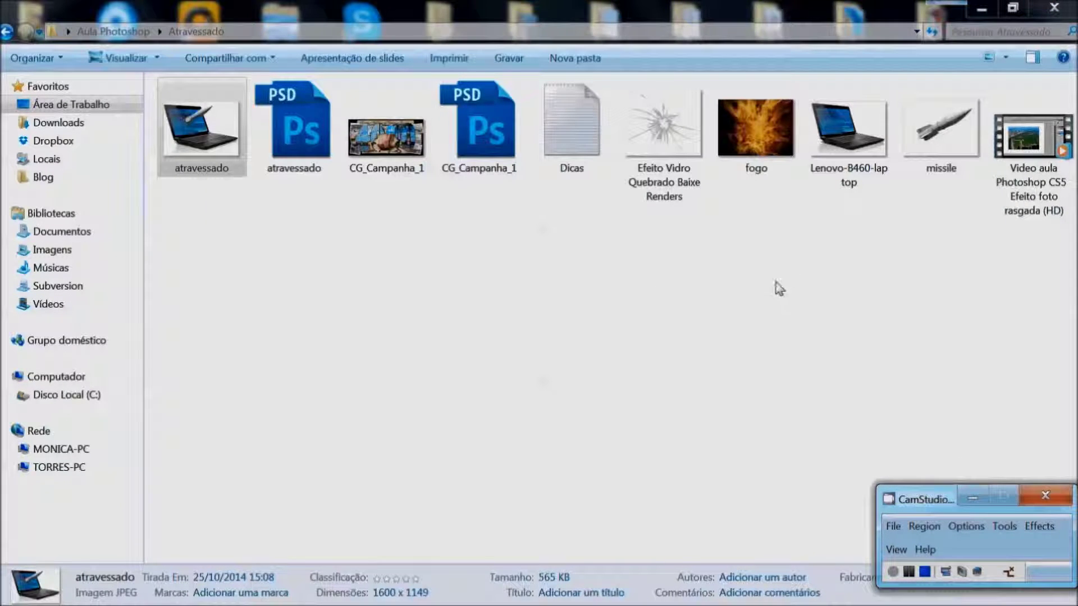
# - Browse the atravessado, broken-glass, fogo, Lenovo laptop and missile images, then minimize Explorer
pyautogui.click(188, 147)
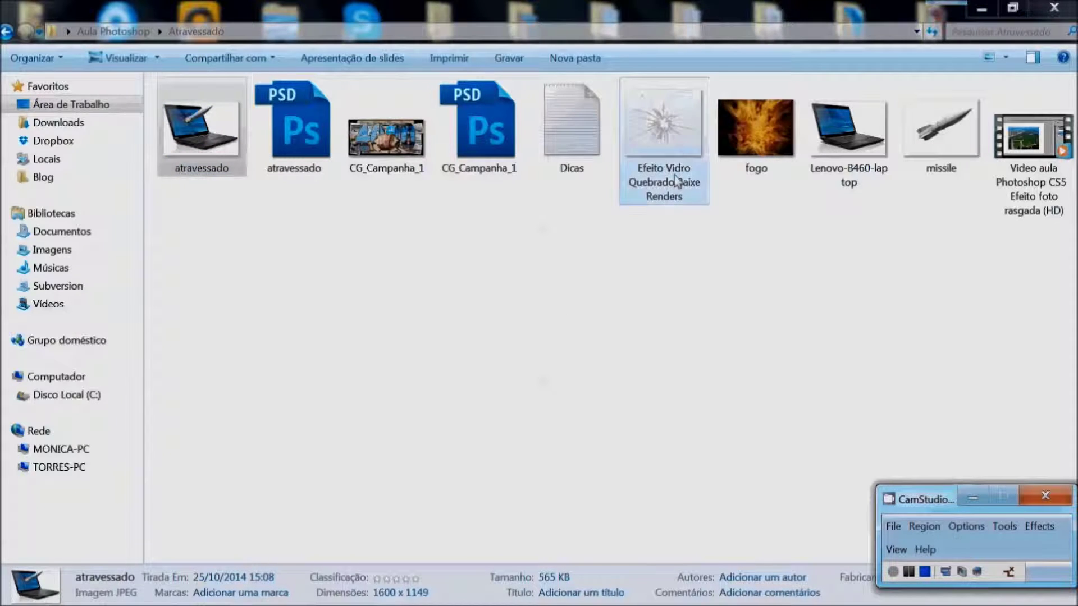
pyautogui.click(670, 143)
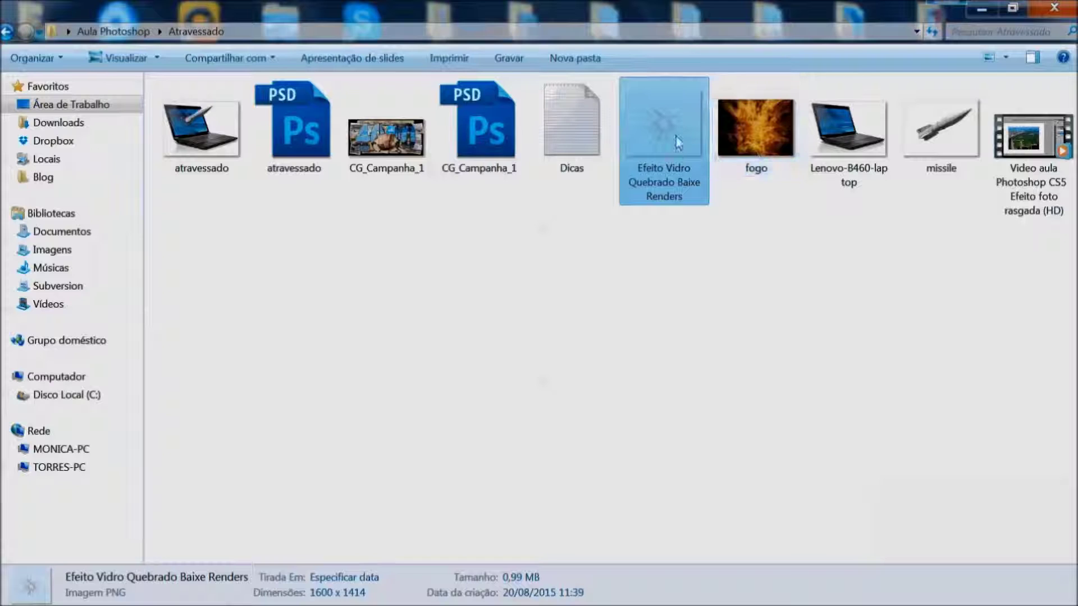
pyautogui.click(762, 125)
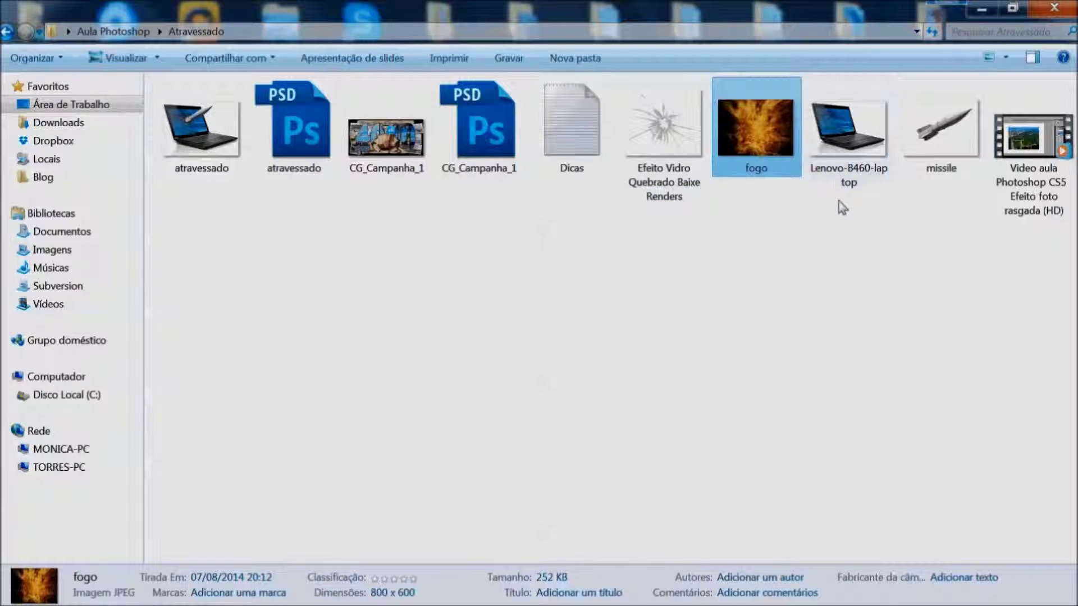
pyautogui.click(857, 133)
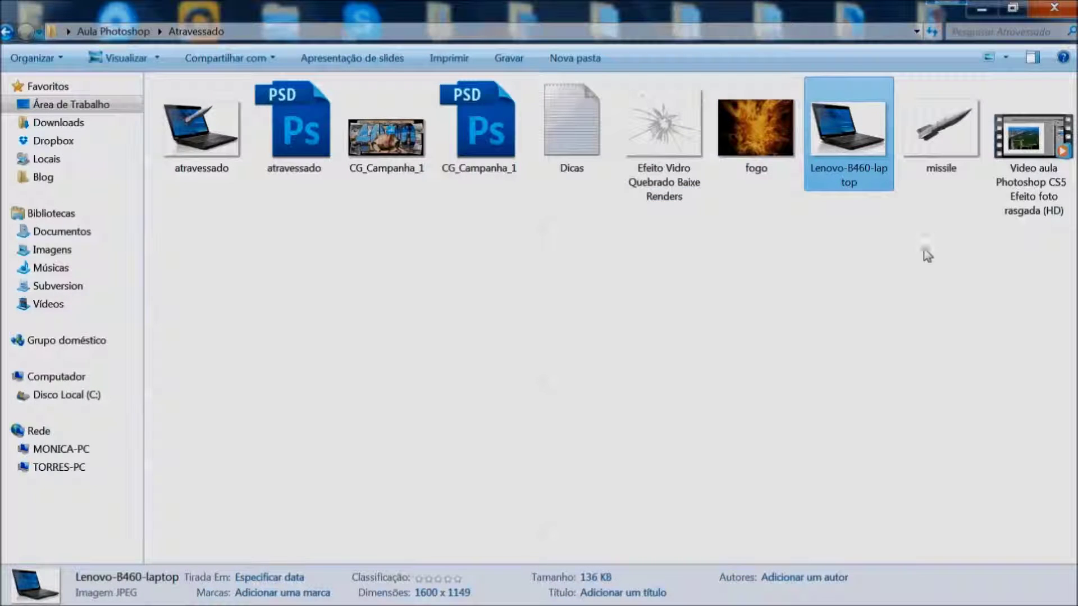
pyautogui.click(935, 171)
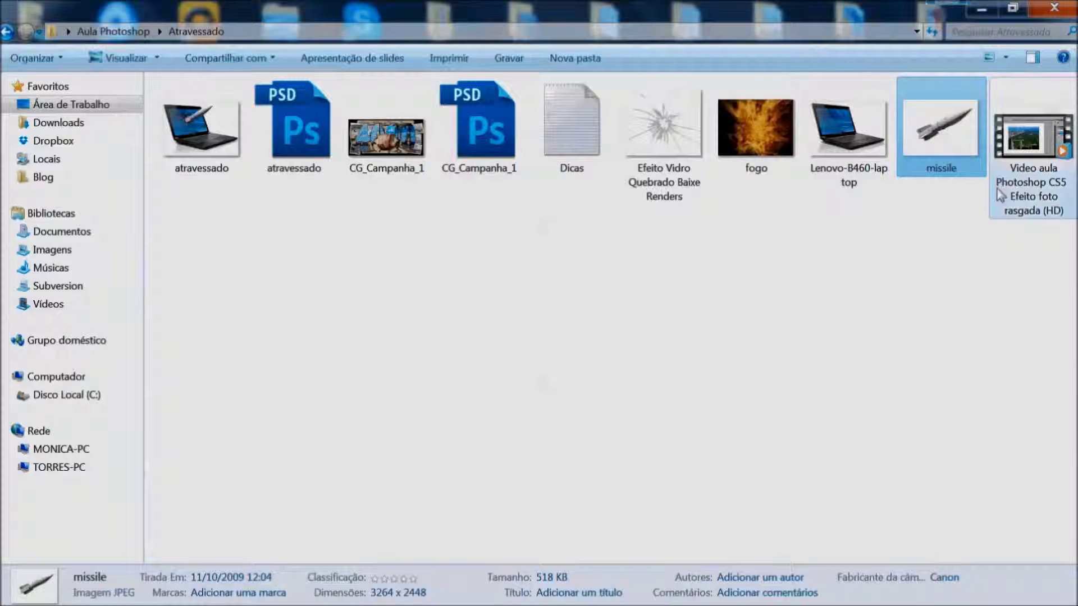
pyautogui.click(983, 9)
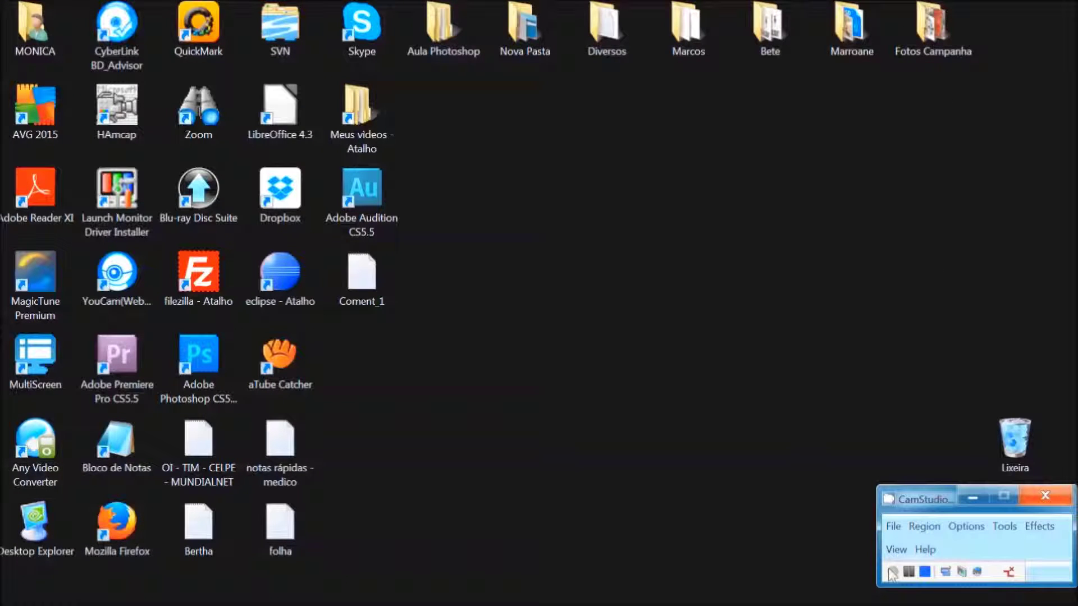
# - Launch Photoshop CS5 from the desktop icon and select the Move tool
pyautogui.click(207, 355)
pyautogui.doubleClick(207, 351)
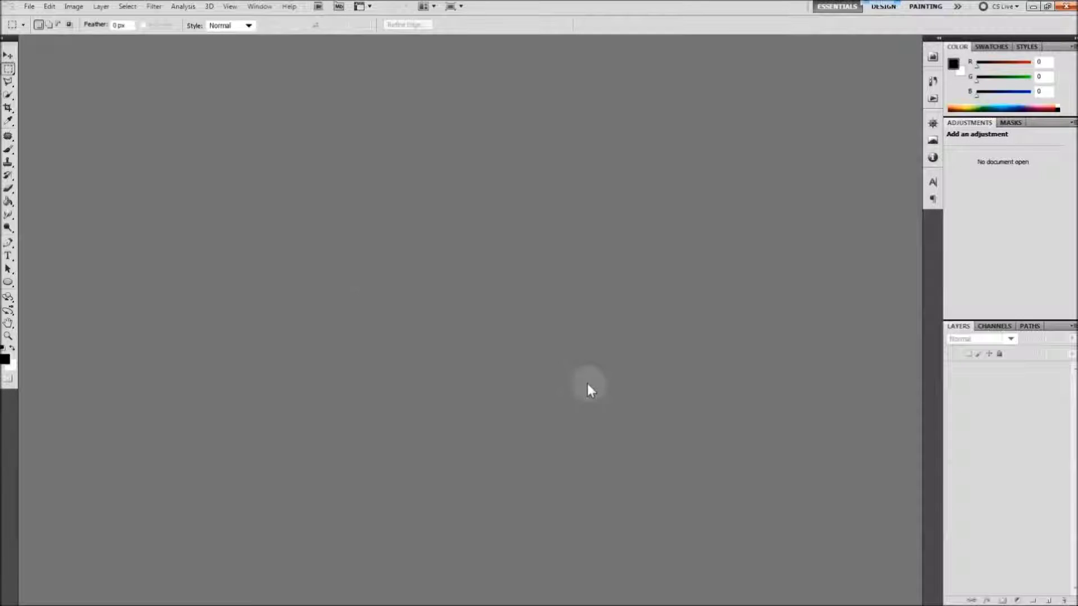
pyautogui.click(8, 56)
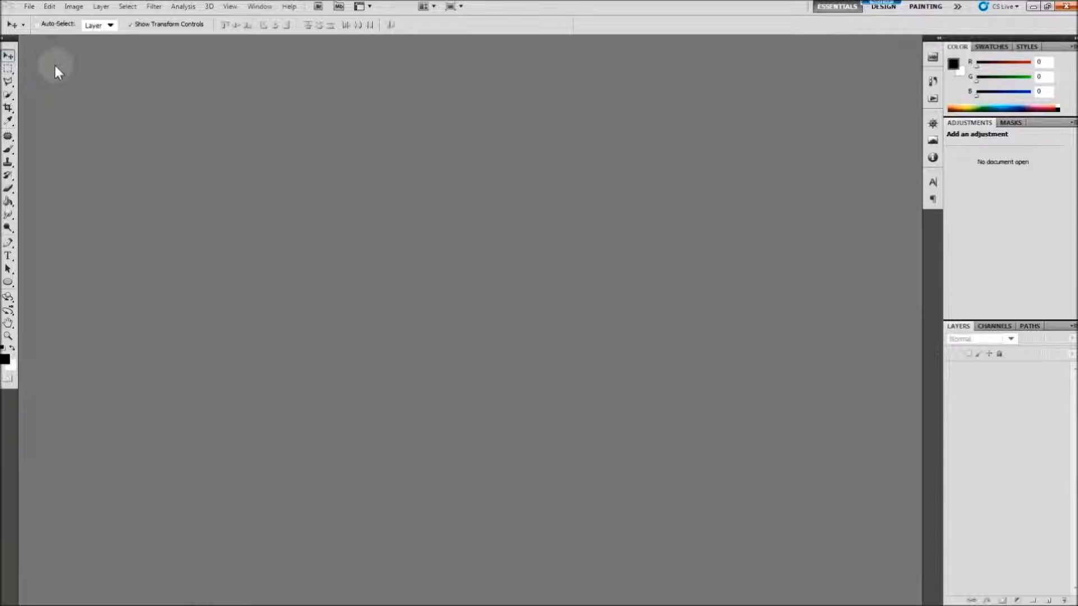
# - In File > Open, select the broken-glass, fogo, missile and Lenovo laptop images together
pyautogui.click(30, 7)
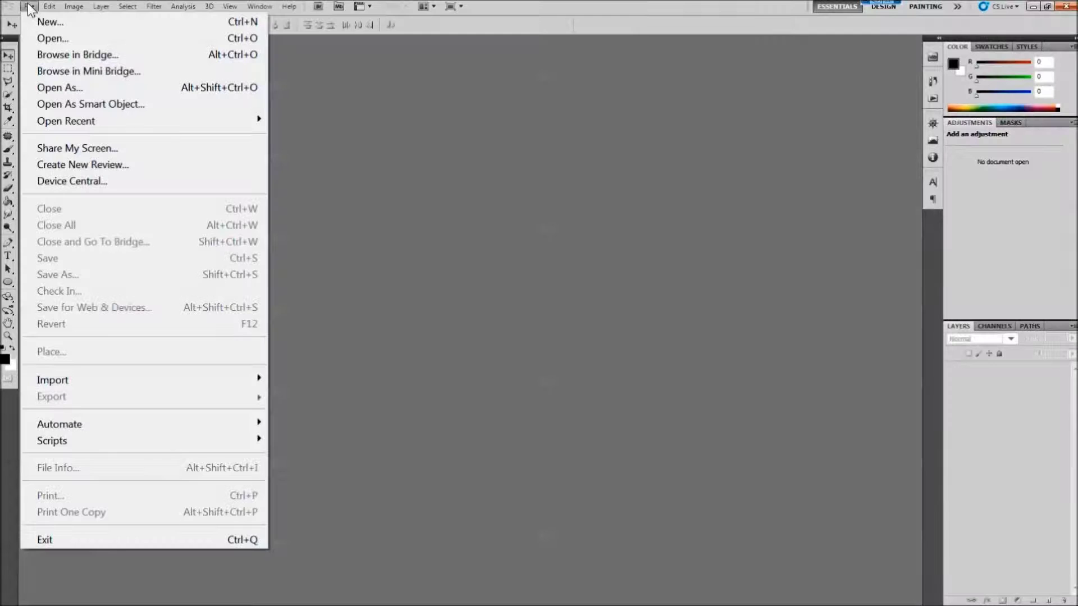
pyautogui.click(66, 40)
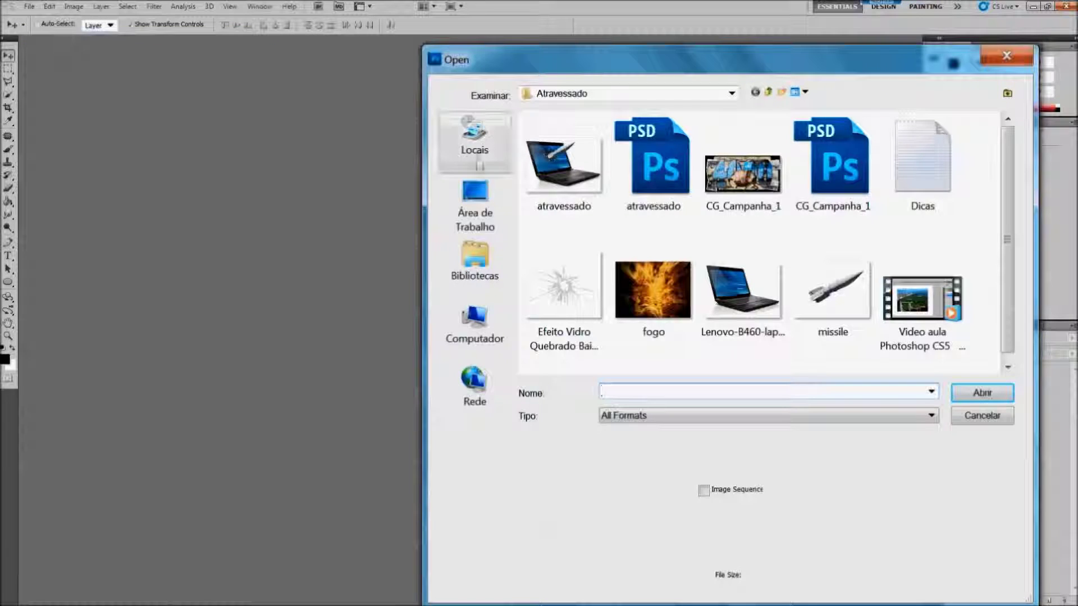
pyautogui.click(566, 303)
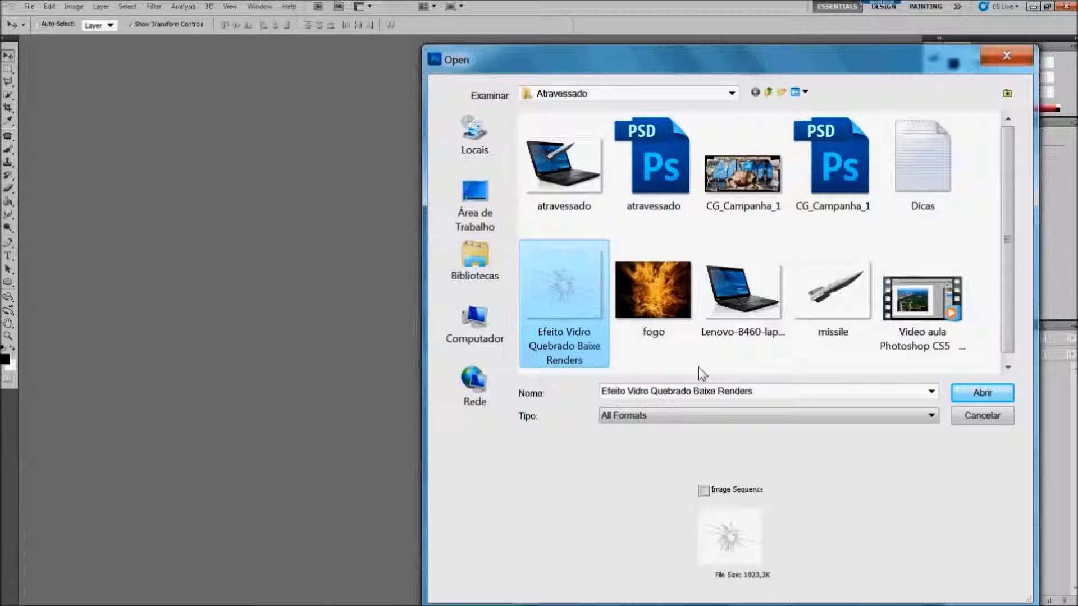
pyautogui.keyDown('ctrl'); pyautogui.click(653, 297); pyautogui.keyUp('ctrl')
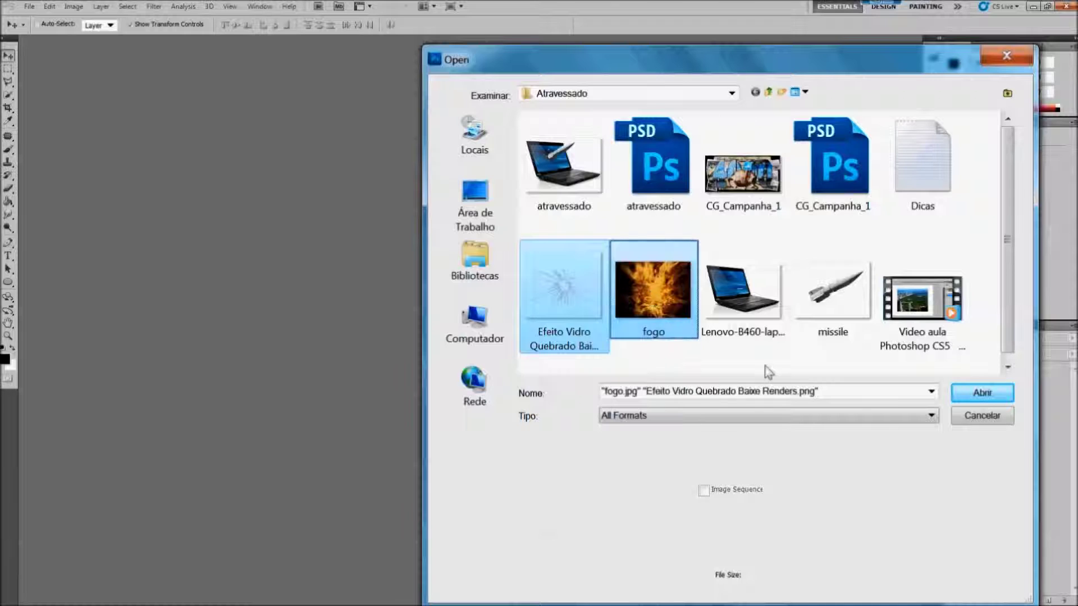
pyautogui.keyDown('ctrl'); pyautogui.click(833, 292); pyautogui.keyUp('ctrl')
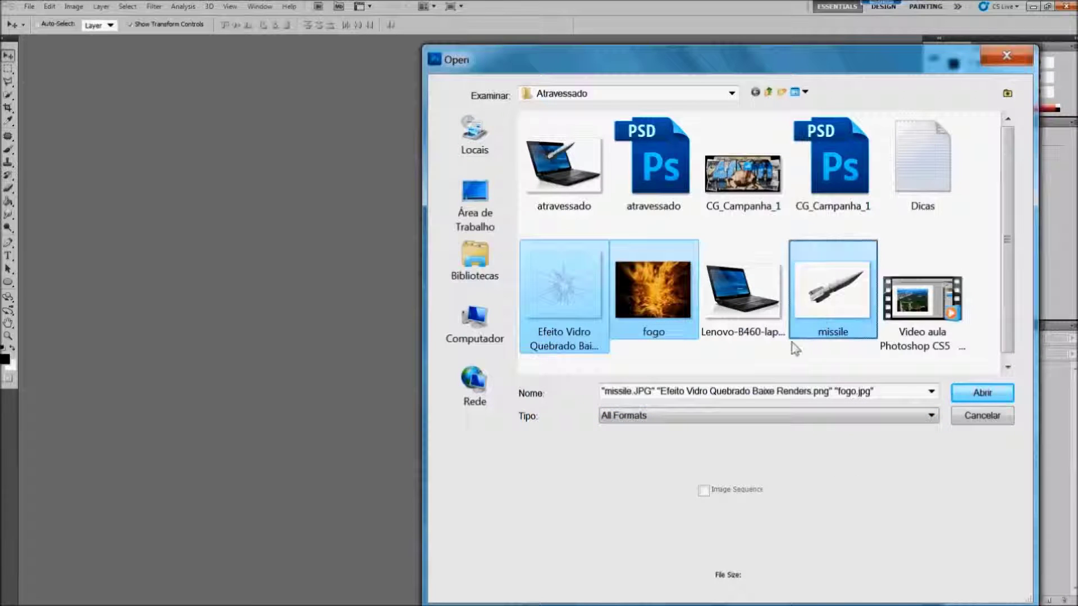
pyautogui.keyDown('ctrl'); pyautogui.click(738, 303); pyautogui.keyUp('ctrl')
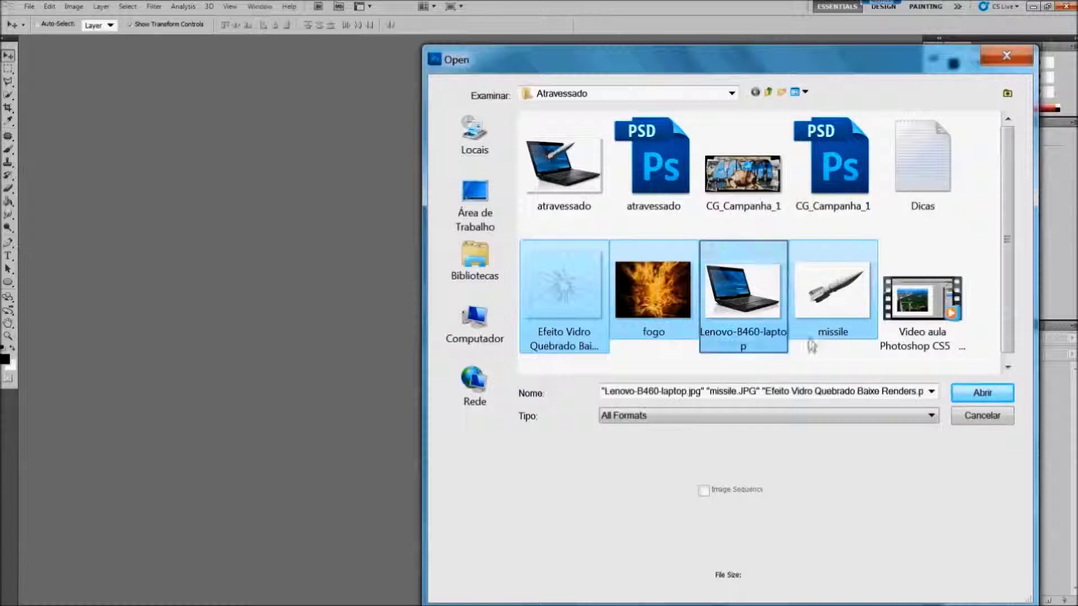
# - Open all four images, converting colours to the working space, and select the whole Lenovo laptop photo
pyautogui.click(982, 394)
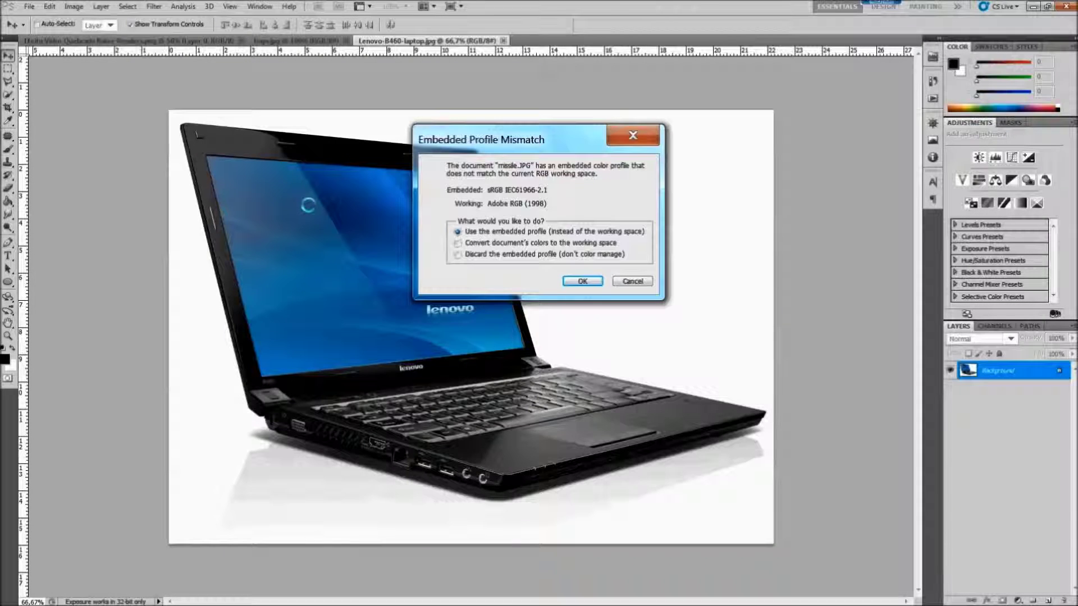
pyautogui.click(458, 243)
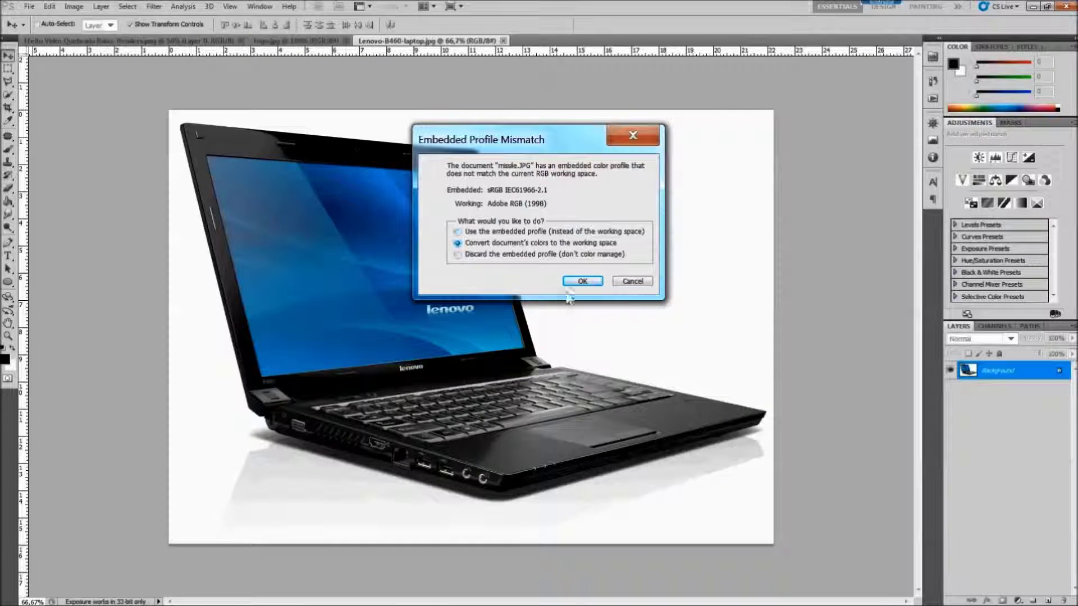
pyautogui.click(583, 281)
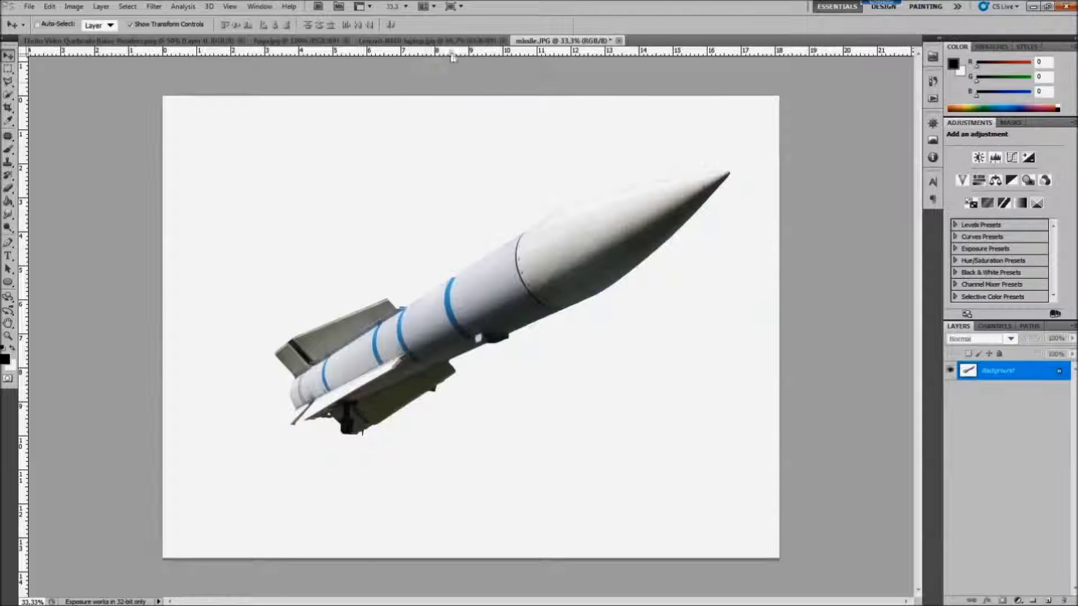
pyautogui.click(405, 42)
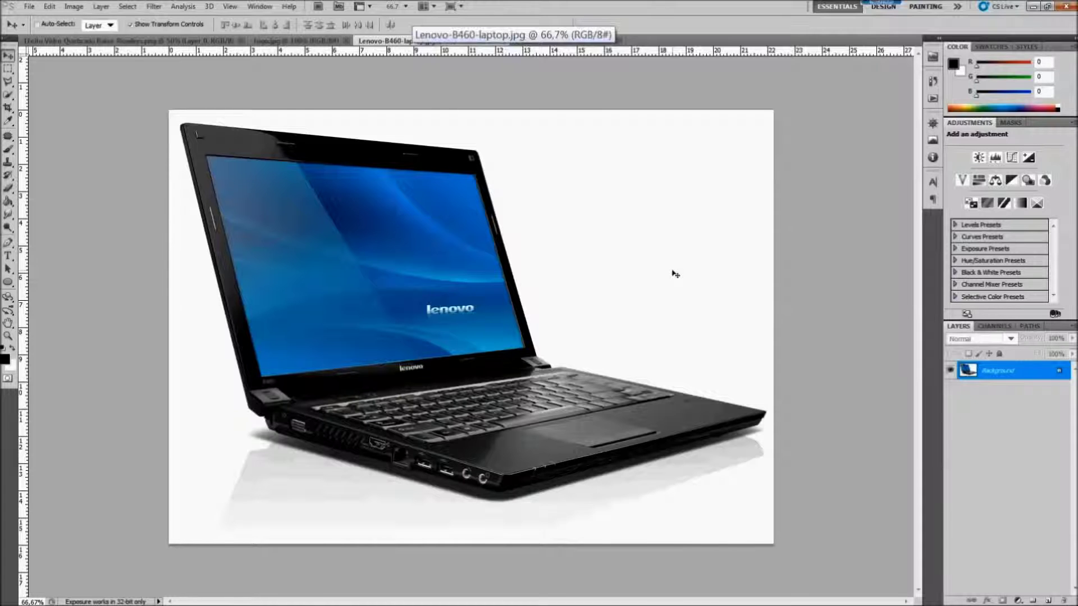
pyautogui.hotkey('ctrl', 'a')
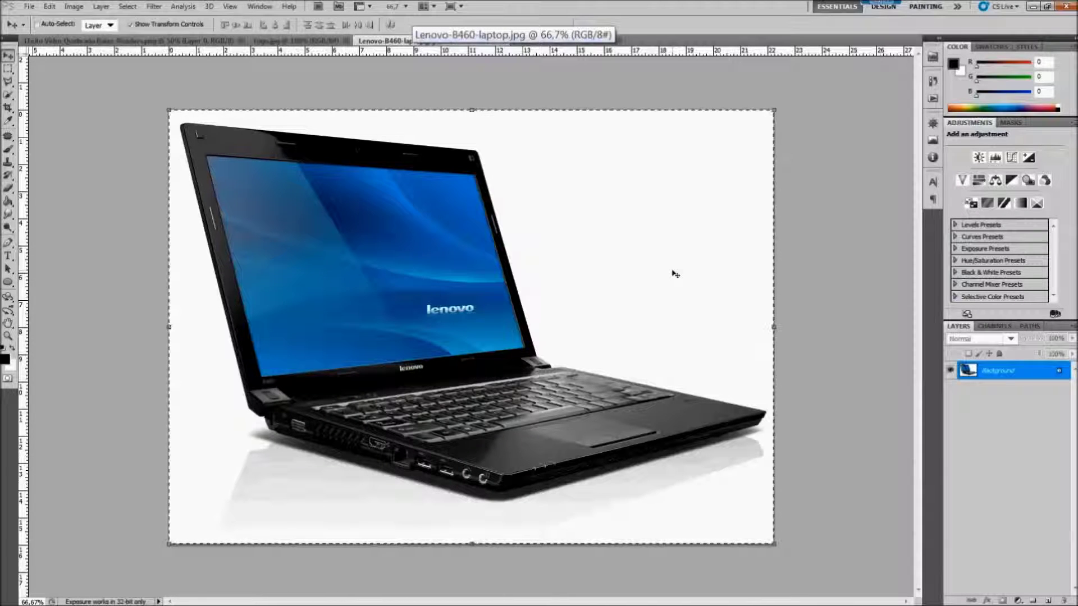
# - Create a transparent 1600 × 1149 document from the Clipboard preset and paste the laptop photo into it
pyautogui.click(29, 5)
pyautogui.click(34, 18)
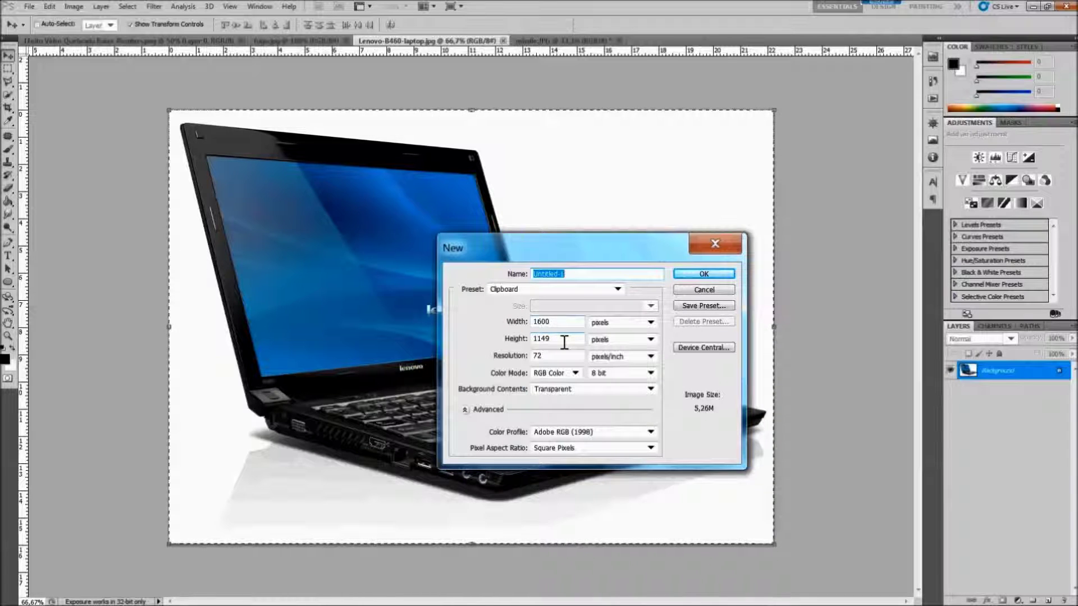
pyautogui.click(704, 274)
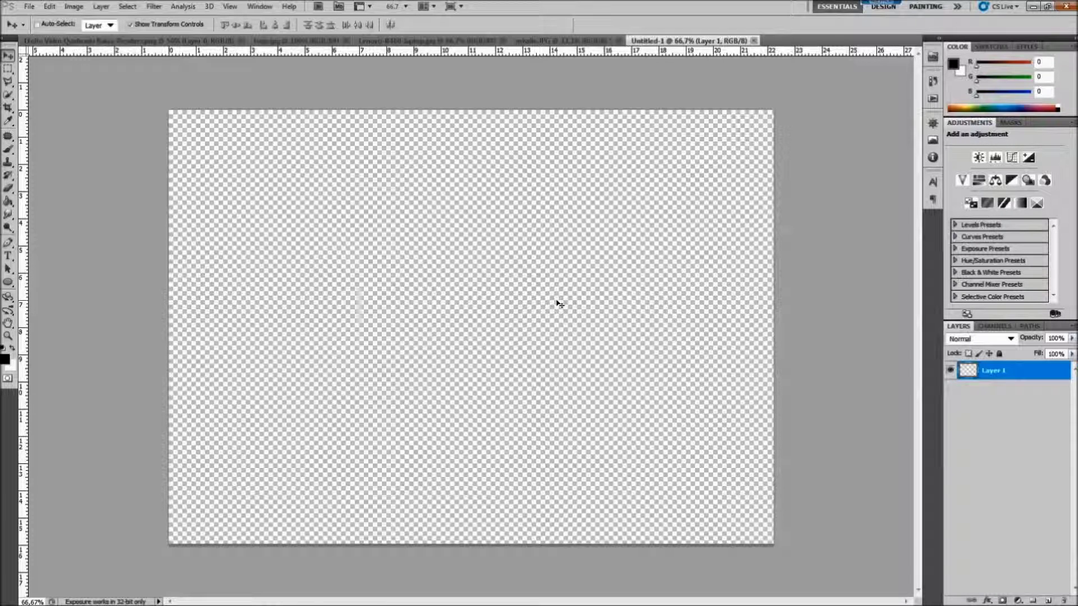
pyautogui.hotkey('ctrl', 'v')
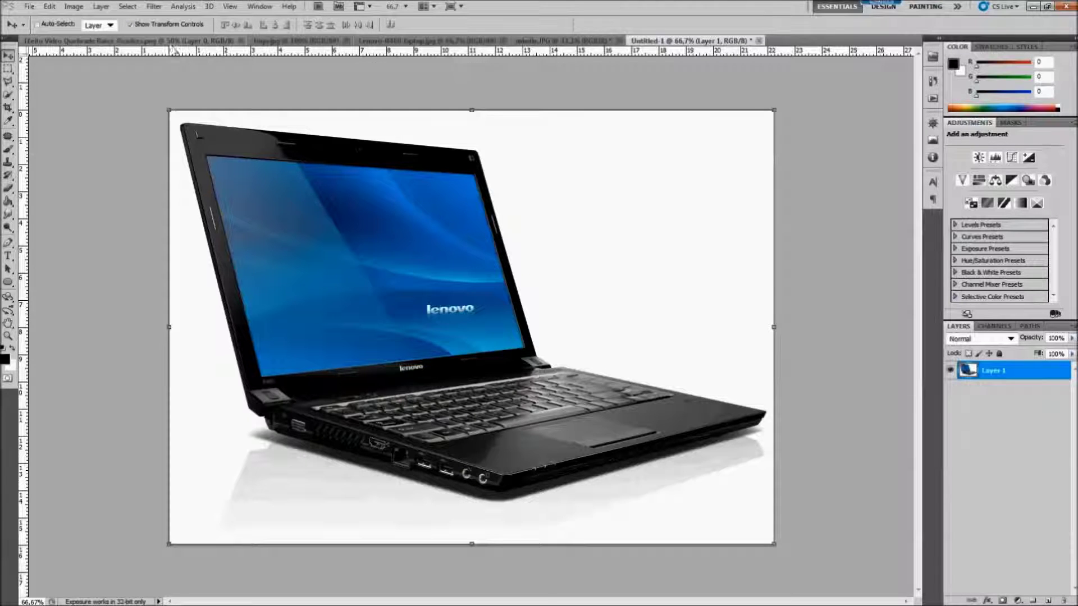
# - Paste the whole broken-glass image into Untitled-1 as Layer 2 and drag it over the screen
pyautogui.click(44, 43)
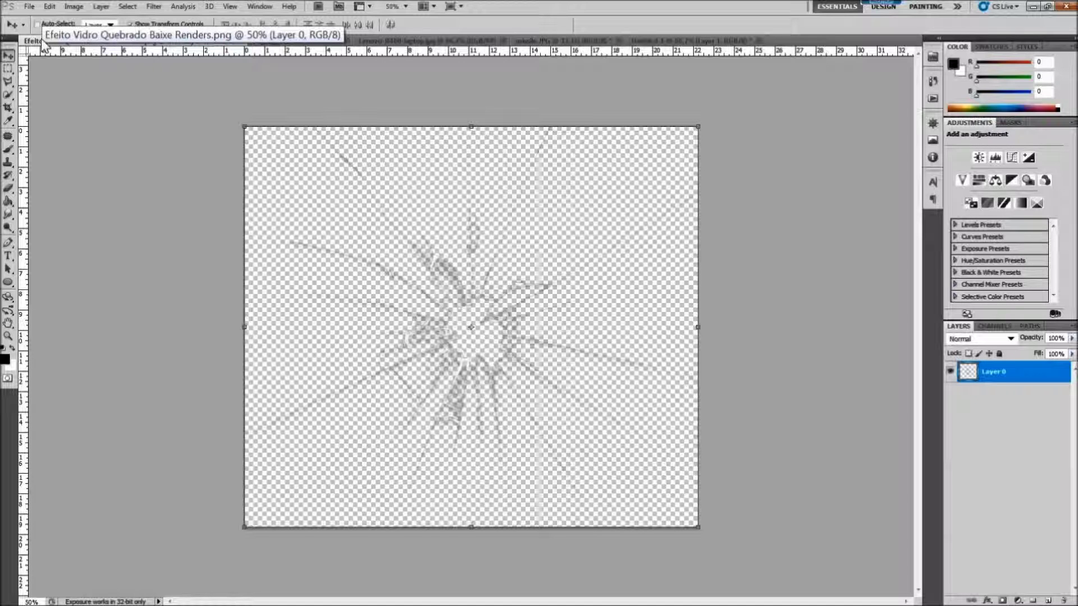
pyautogui.hotkey('ctrl', 'a')
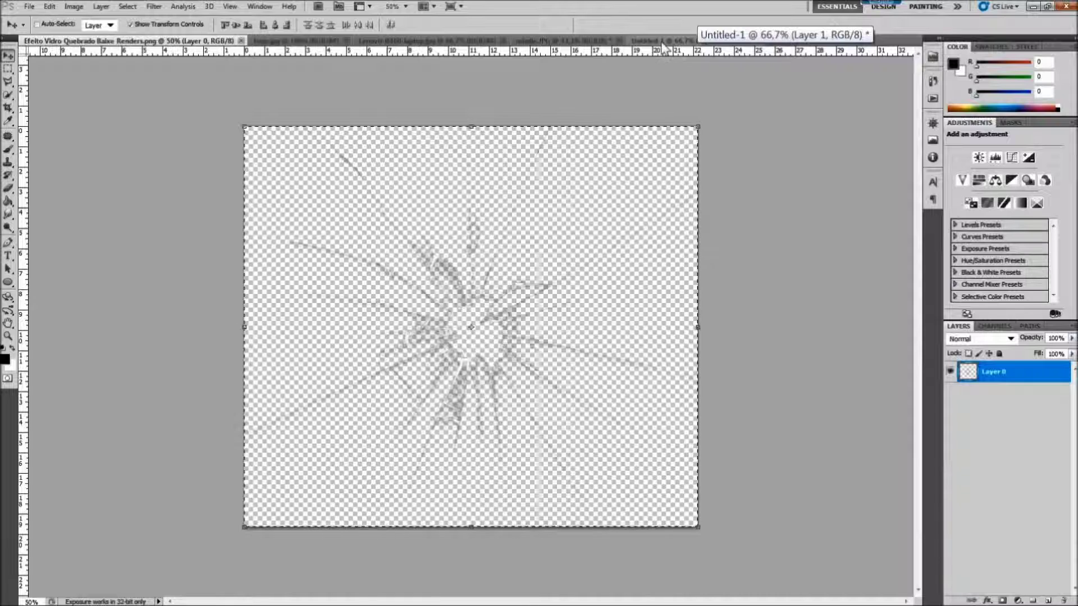
pyautogui.click(696, 41)
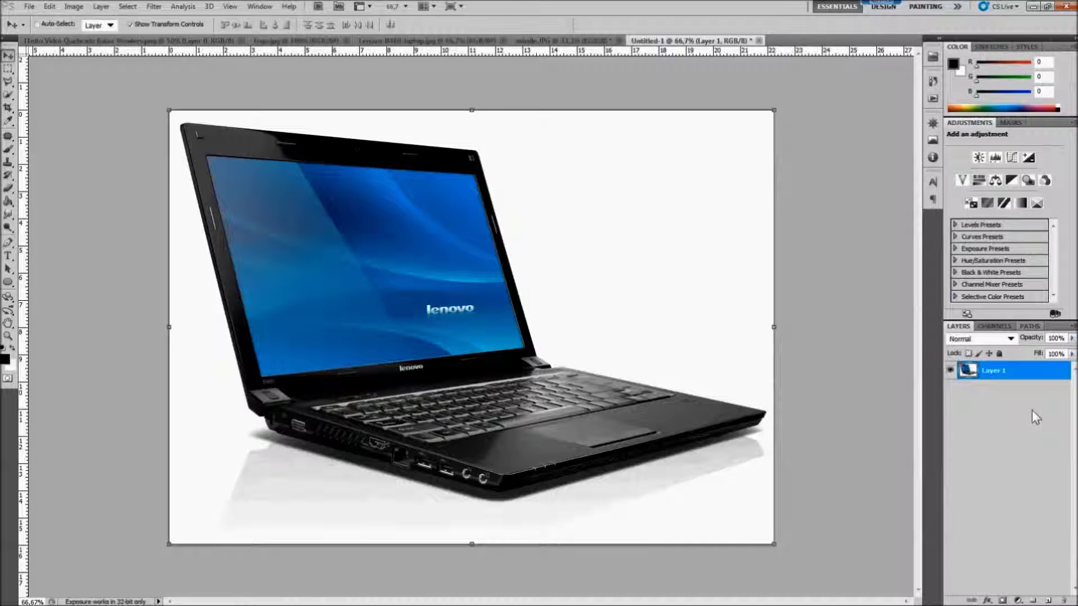
pyautogui.hotkey('ctrl', 'v')
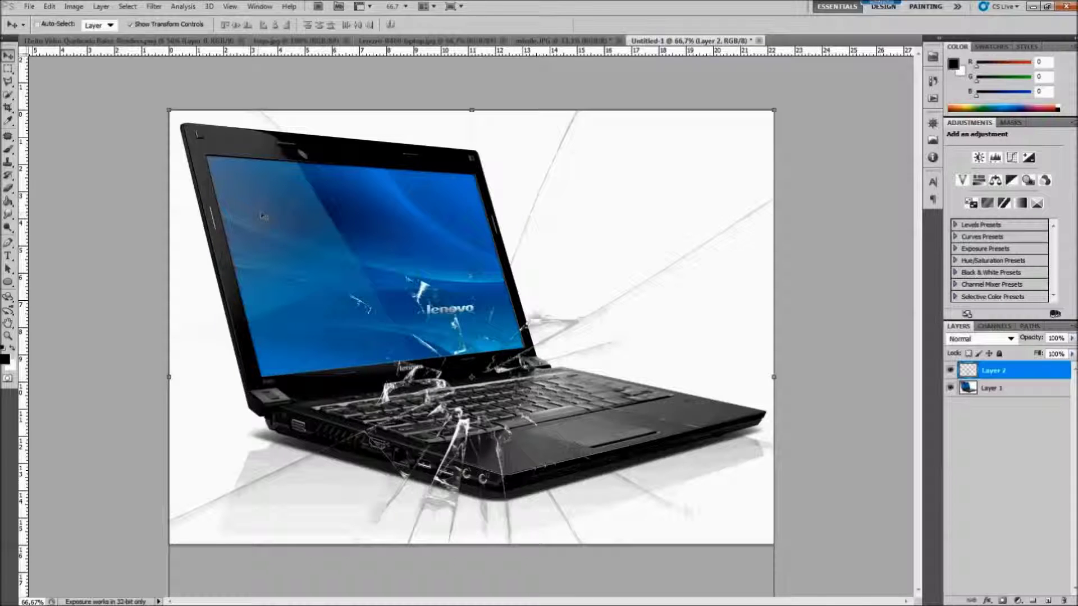
pyautogui.moveTo(472, 378); pyautogui.dragTo(378, 312)
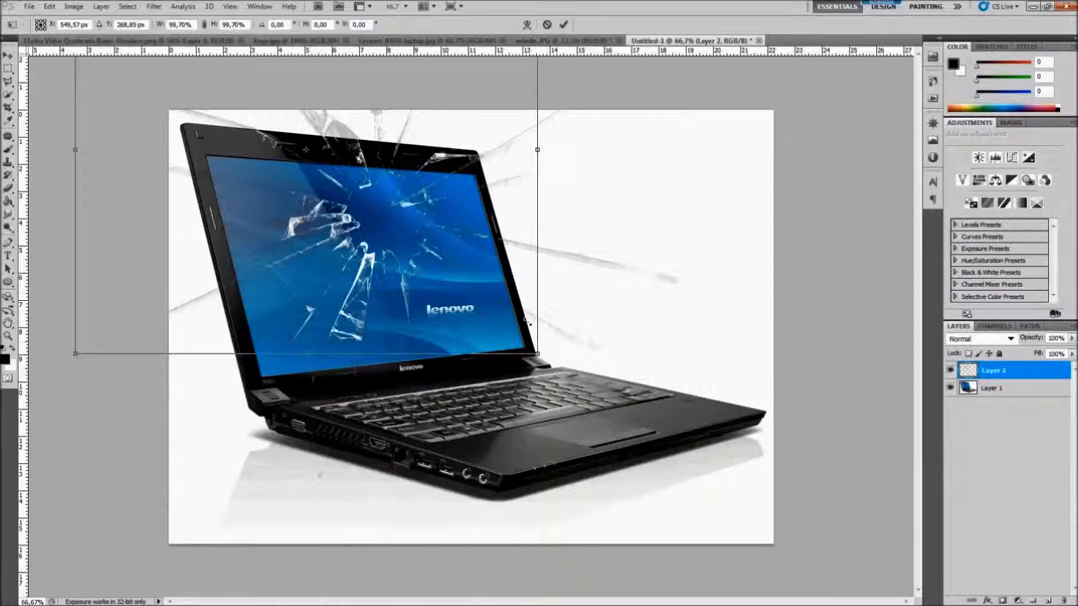
# - Scale the crack layer down and rotate it about -11.5° onto the screen, left of the logo
pyautogui.moveTo(679, 480); pyautogui.dragTo(410, 193)
pyautogui.moveTo(393, 241); pyautogui.dragTo(541, 423)
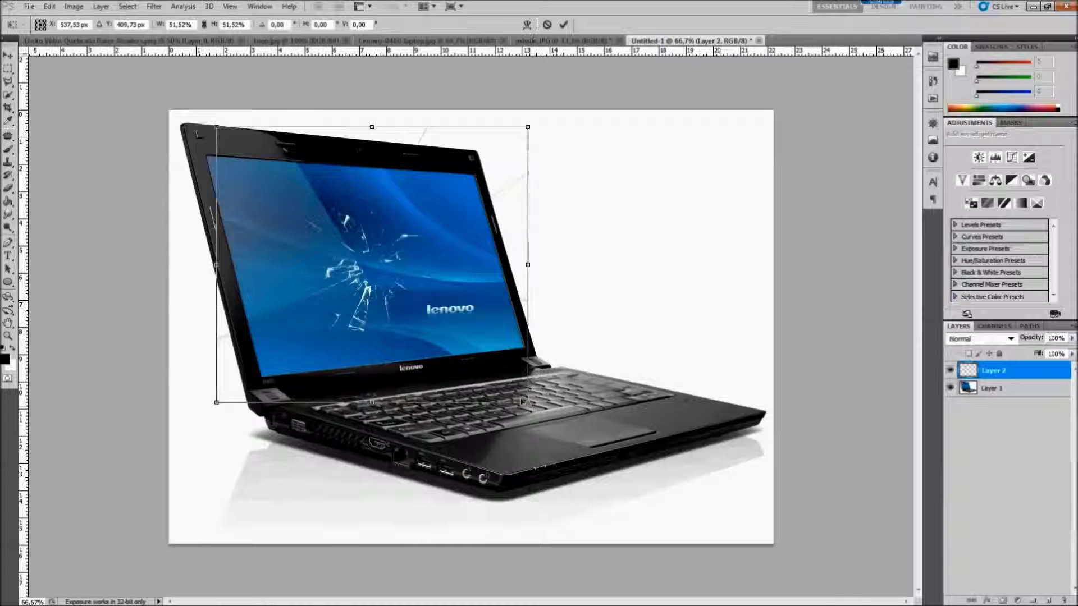
pyautogui.moveTo(526, 401)
pyautogui.mouseDown()
pyautogui.moveTo(459, 321)
pyautogui.moveTo(424, 310)
pyautogui.mouseUp()
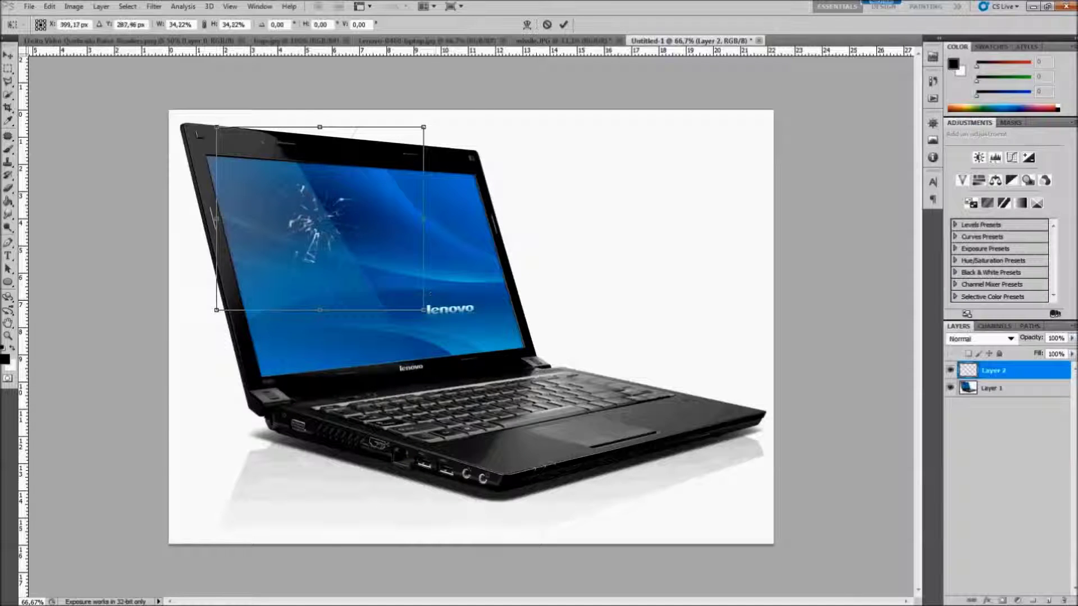
pyautogui.moveTo(348, 237)
pyautogui.mouseDown()
pyautogui.moveTo(388, 285)
pyautogui.moveTo(402, 284)
pyautogui.mouseUp()
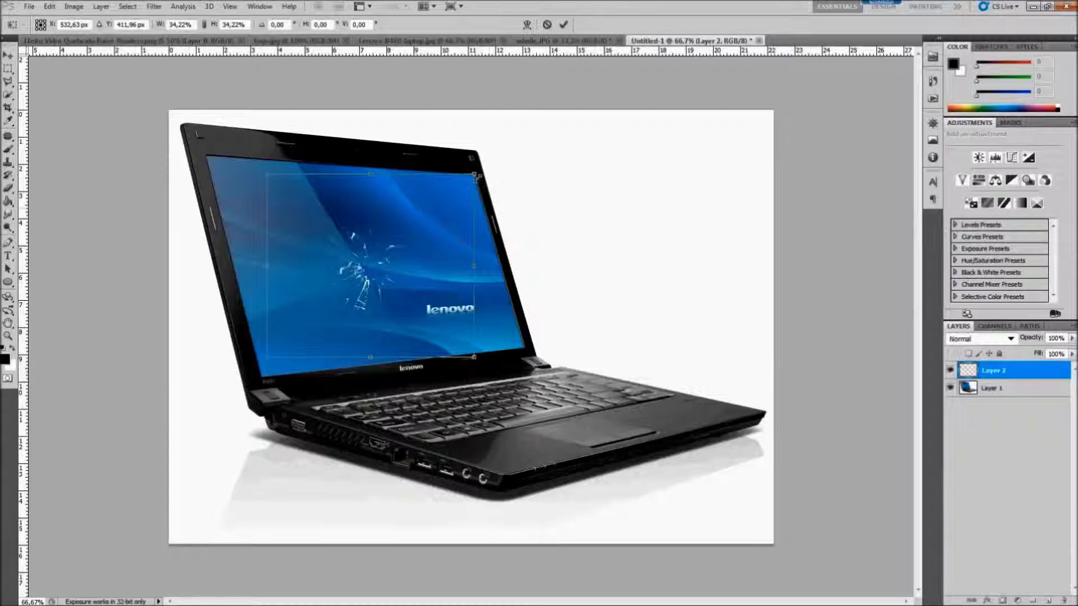
pyautogui.moveTo(475, 175); pyautogui.dragTo(483, 167)
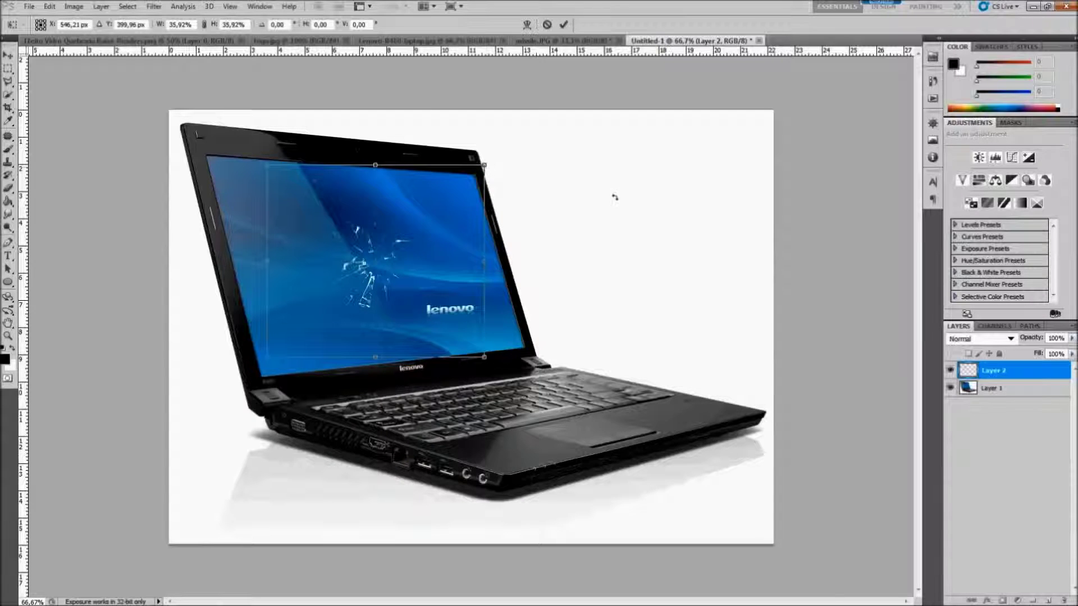
pyautogui.moveTo(496, 159); pyautogui.dragTo(472, 139)
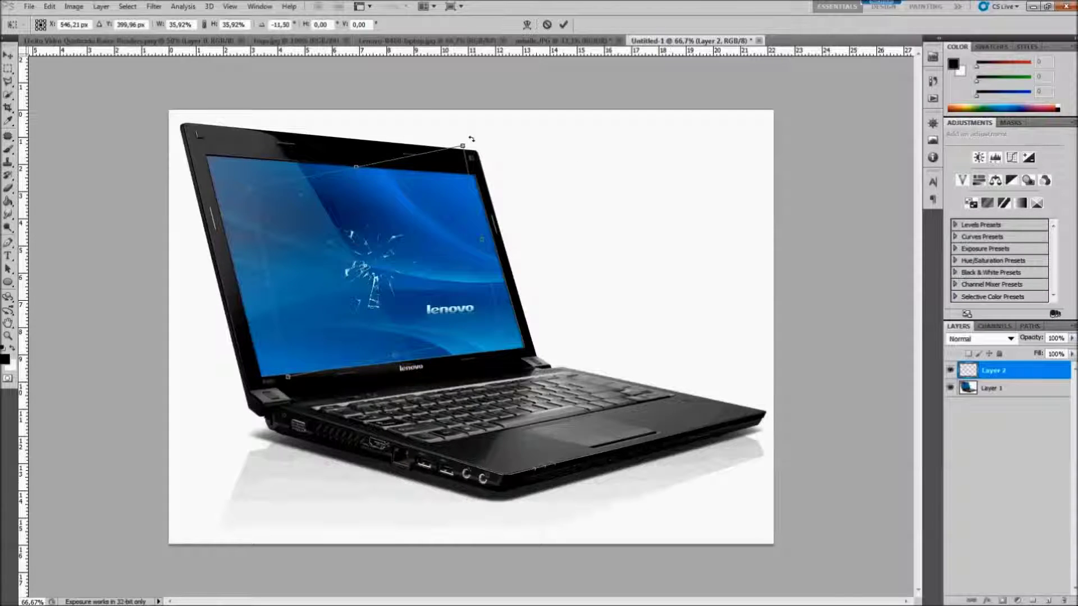
pyautogui.moveTo(423, 265); pyautogui.dragTo(414, 266)
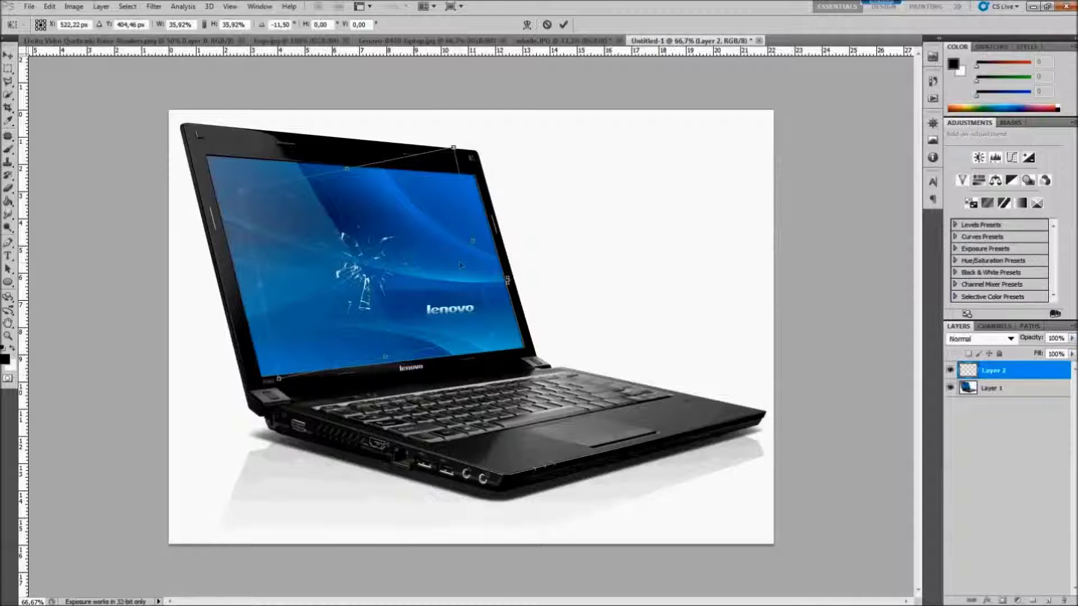
pyautogui.click(564, 25)
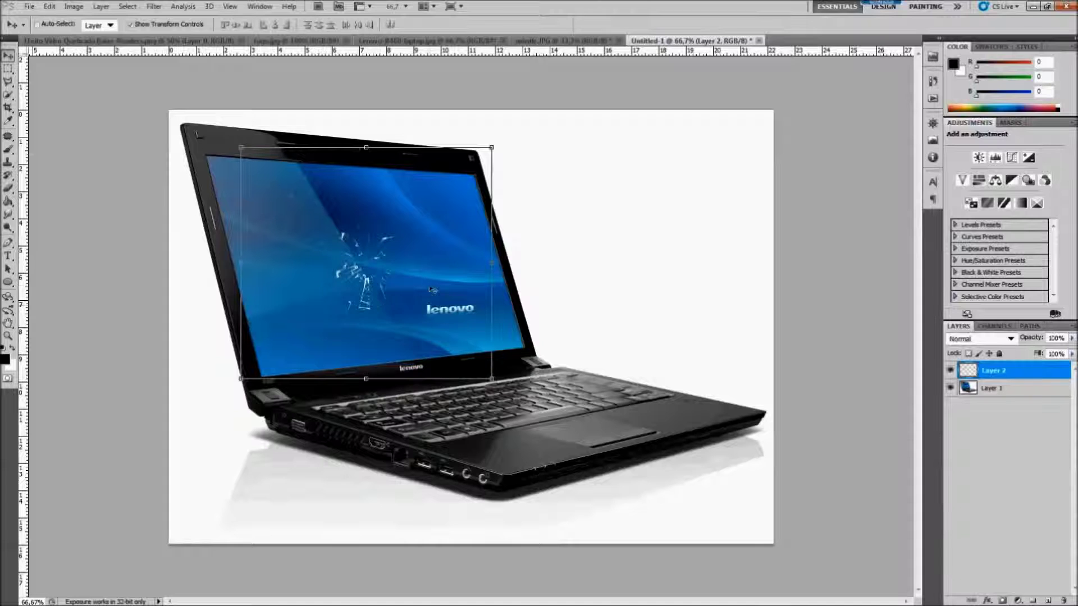
pyautogui.click(987, 602)
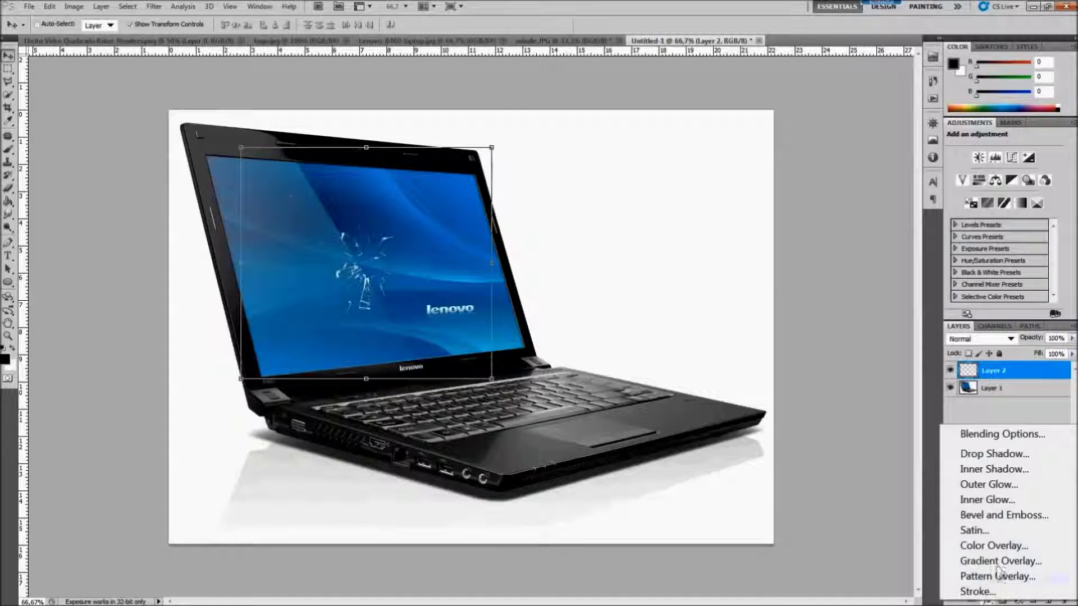
# - Apply a default Drop Shadow to the crack layer, then hide it to compare
pyautogui.click(1015, 455)
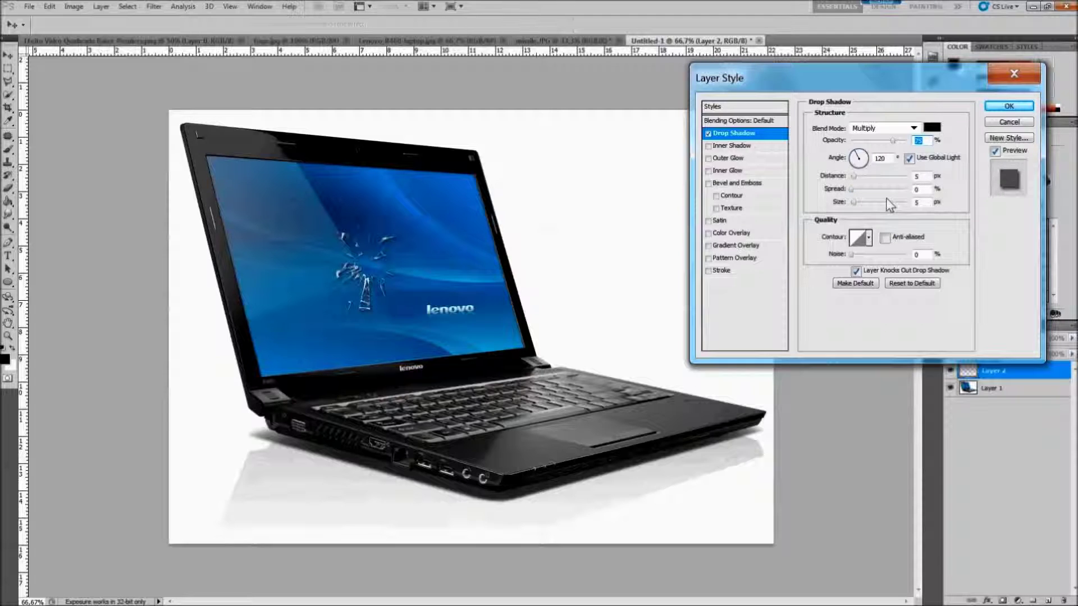
pyautogui.click(1009, 106)
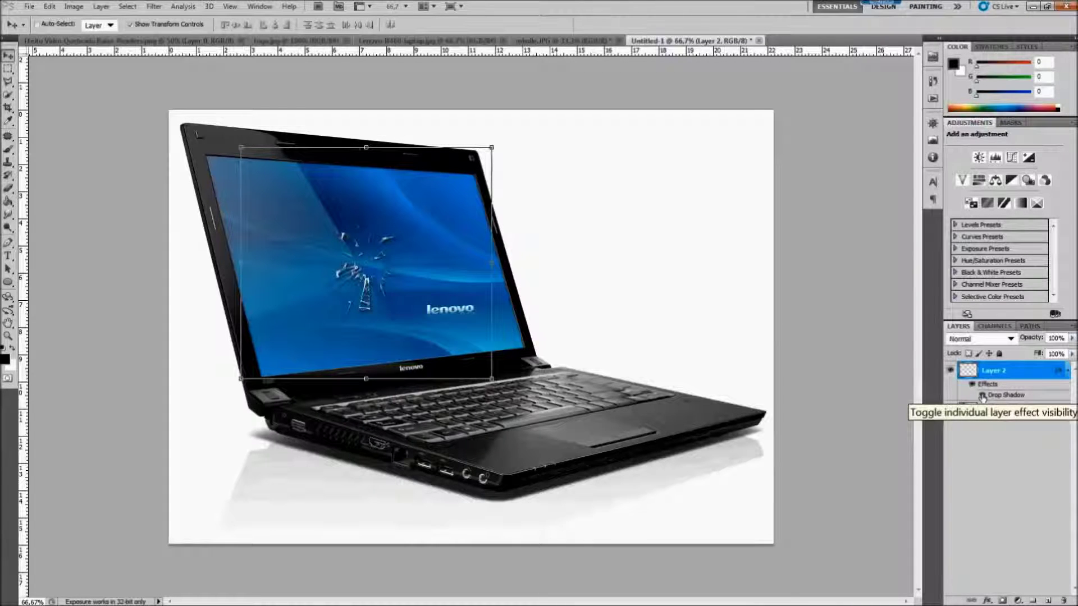
pyautogui.click(983, 397)
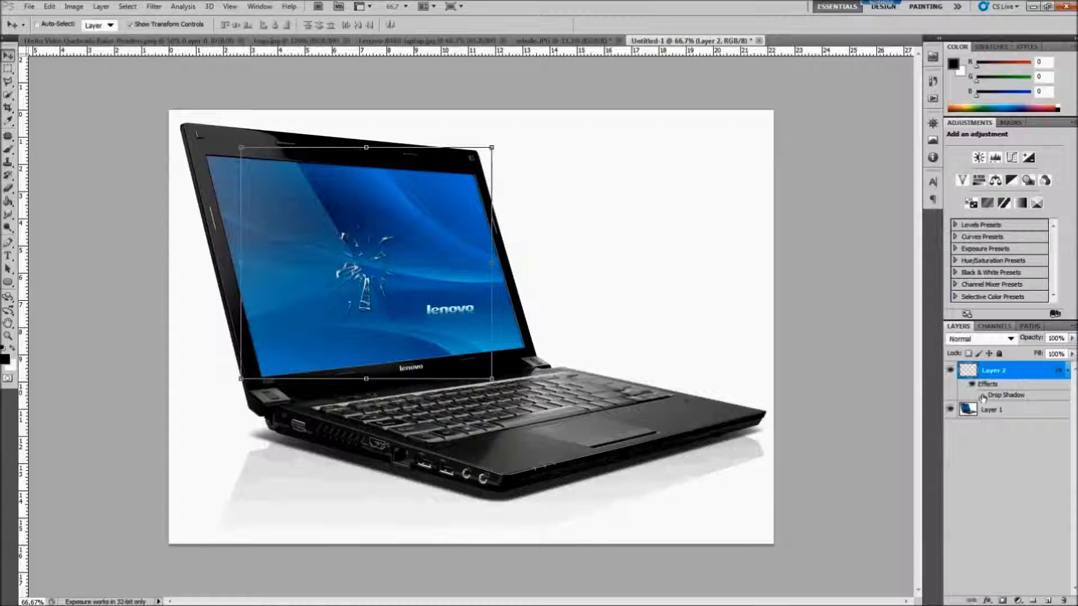
# - Turn the crack's drop shadow back on and bring the fogo.jpg fire image to the front
pyautogui.click(983, 396)
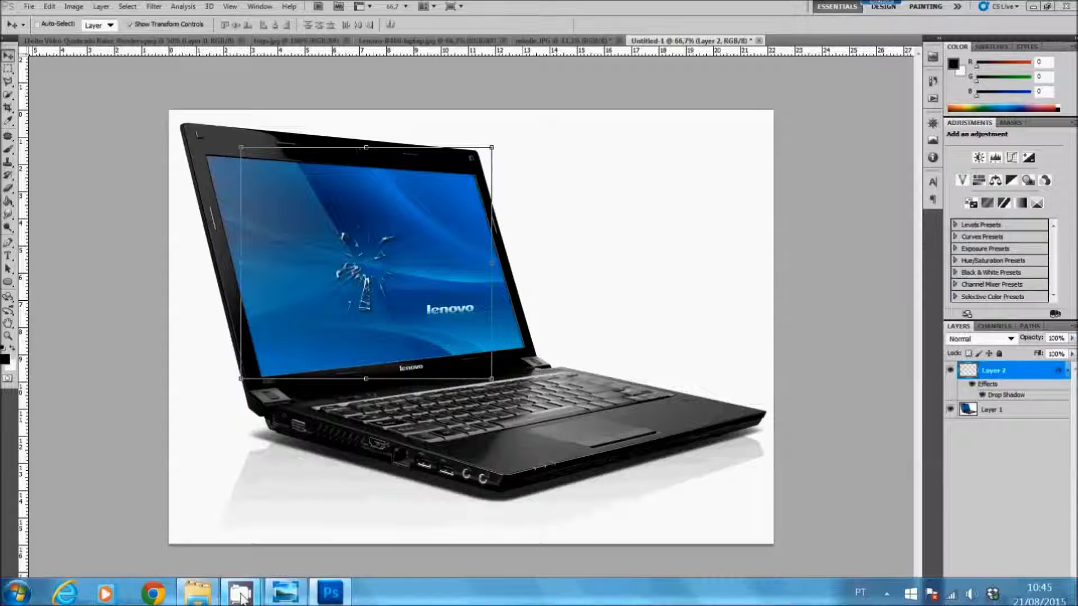
pyautogui.moveTo(240, 593)
pyautogui.click(207, 502)
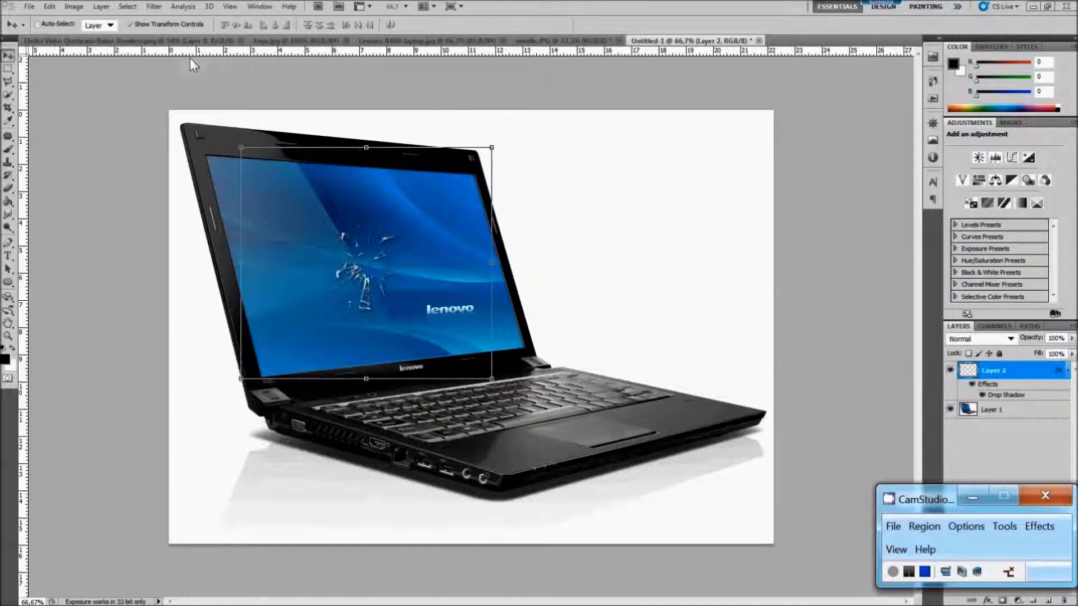
pyautogui.click(289, 42)
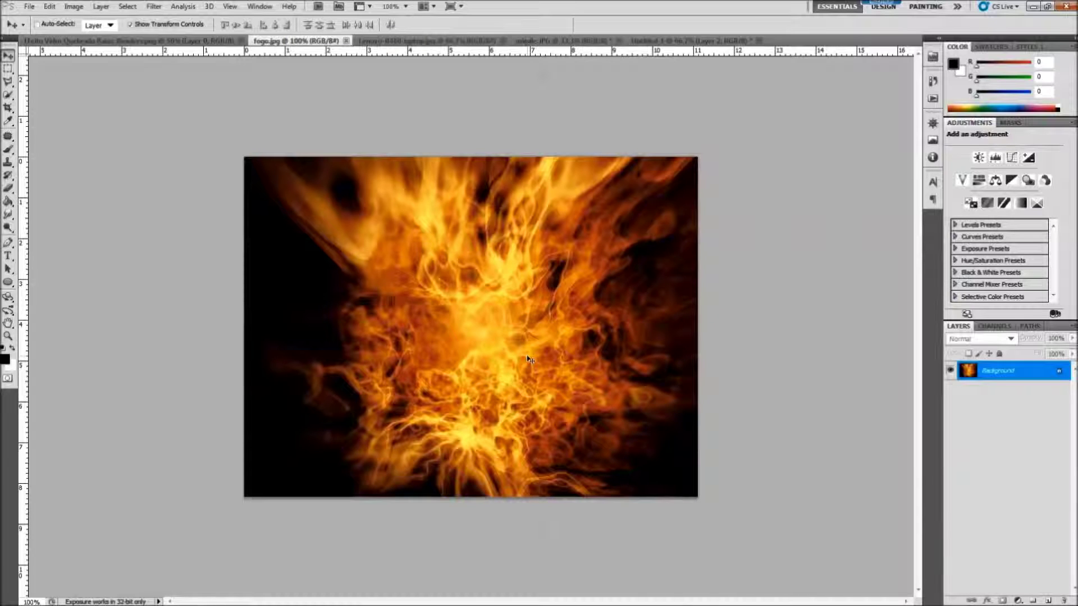
# - Copy all of fogo.jpg and paste it into Untitled-1 as Layer 3
pyautogui.hotkey('ctrl', 'a')
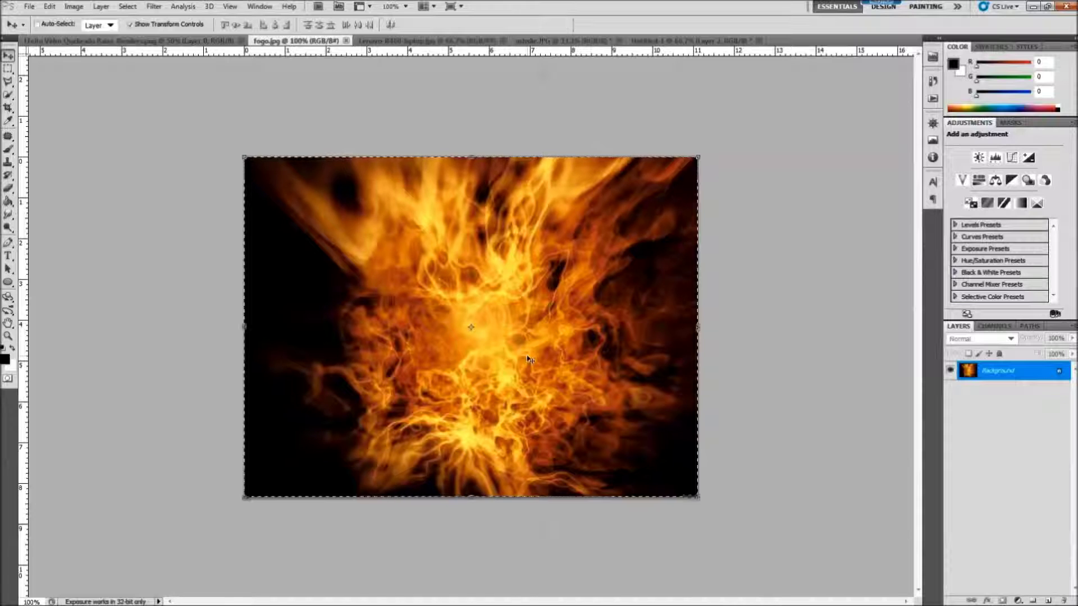
pyautogui.click(695, 40)
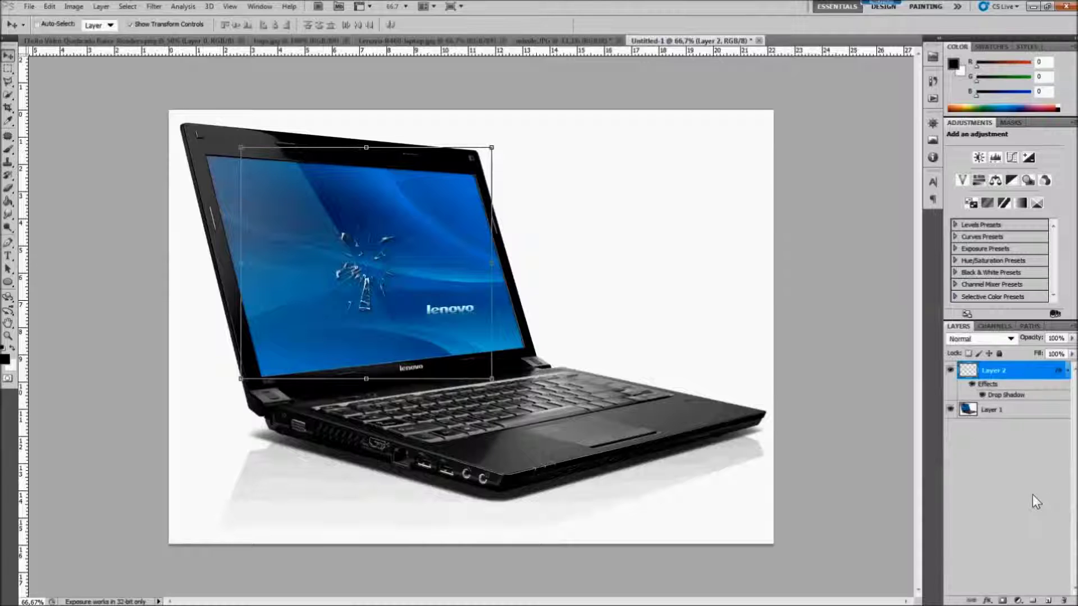
pyautogui.hotkey('ctrl', 'v')
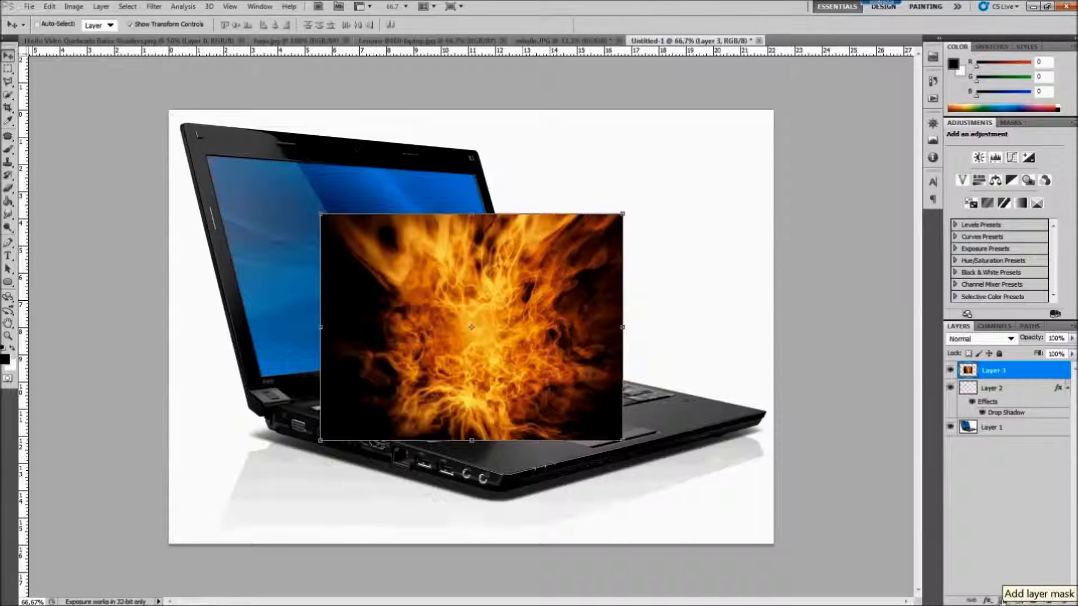
# - Add a layer mask to the fire layer and fade its lower-right, left and right edges
pyautogui.click(1003, 601)
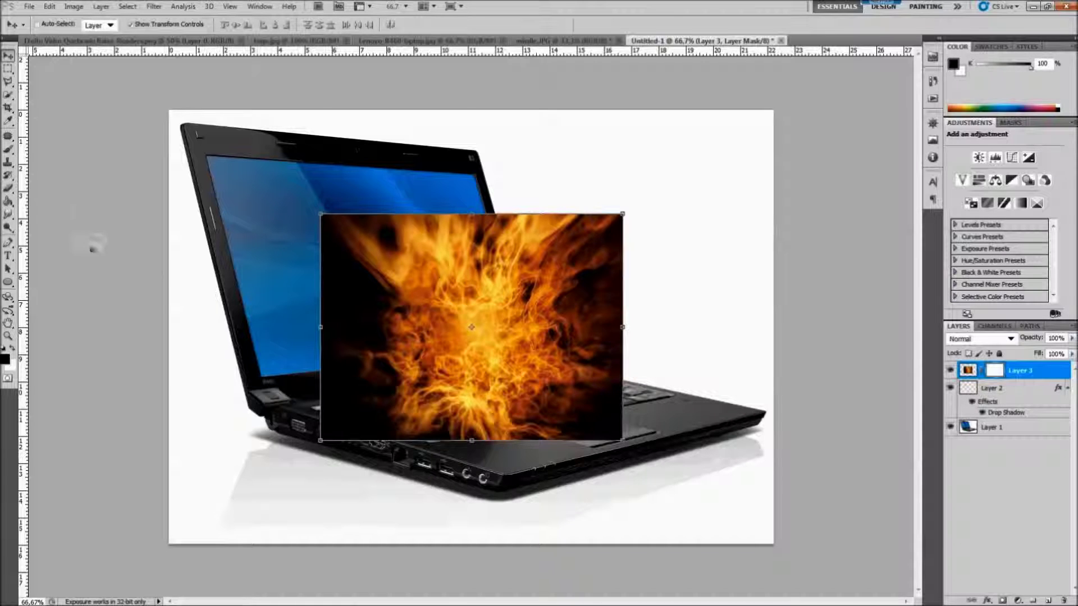
pyautogui.click(8, 148)
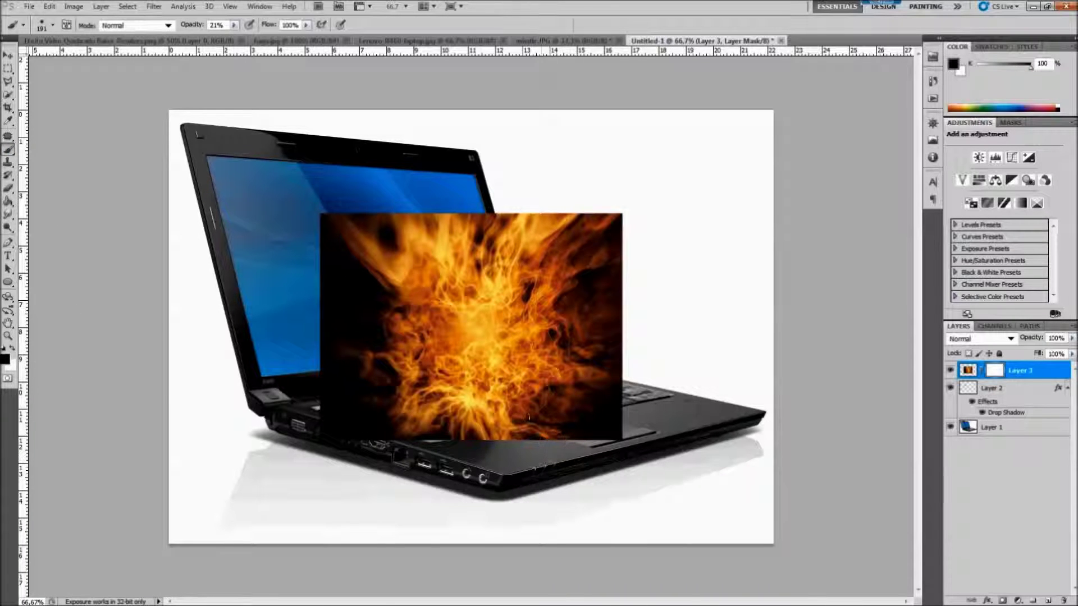
pyautogui.moveTo(532, 416)
pyautogui.mouseDown()
pyautogui.moveTo(589, 421)
pyautogui.moveTo(613, 381)
pyautogui.mouseUp()
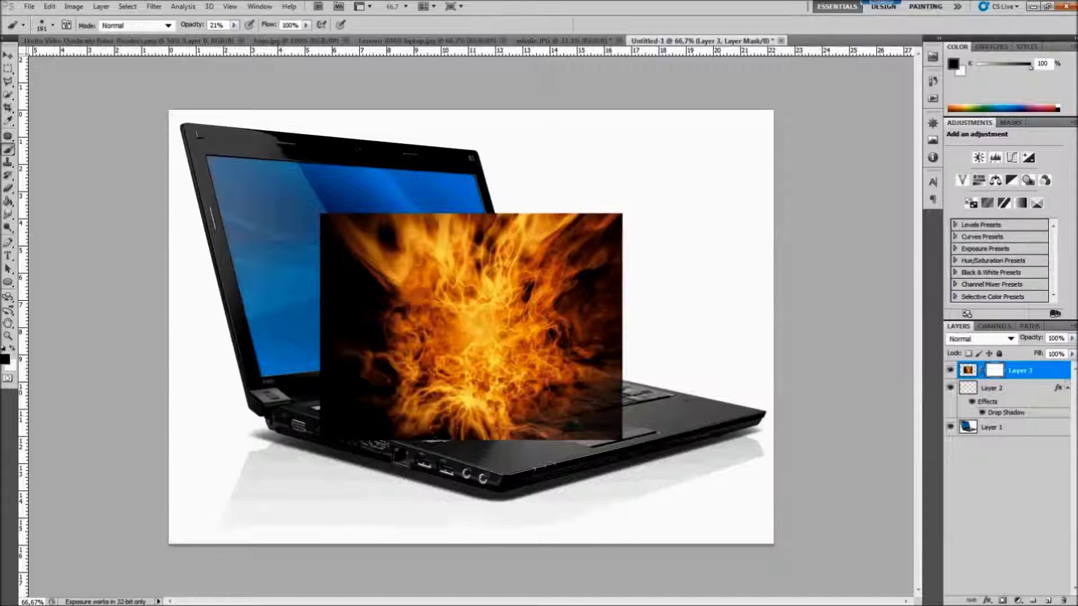
pyautogui.moveTo(337, 359)
pyautogui.mouseDown()
pyautogui.moveTo(343, 405)
pyautogui.moveTo(386, 421)
pyautogui.moveTo(350, 342)
pyautogui.moveTo(334, 235)
pyautogui.moveTo(438, 242)
pyautogui.moveTo(567, 222)
pyautogui.mouseUp()
pyautogui.moveTo(573, 185); pyautogui.dragTo(581, 362)
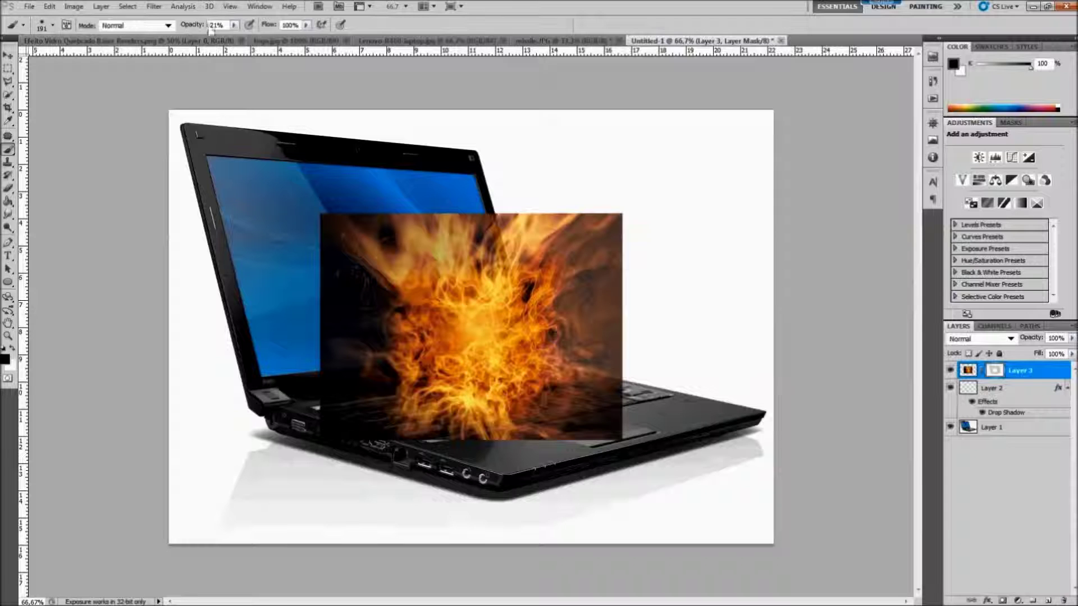
# - At 100% brush opacity, mask away the fire's top, left, lower and upper-left edges
pyautogui.click(234, 26)
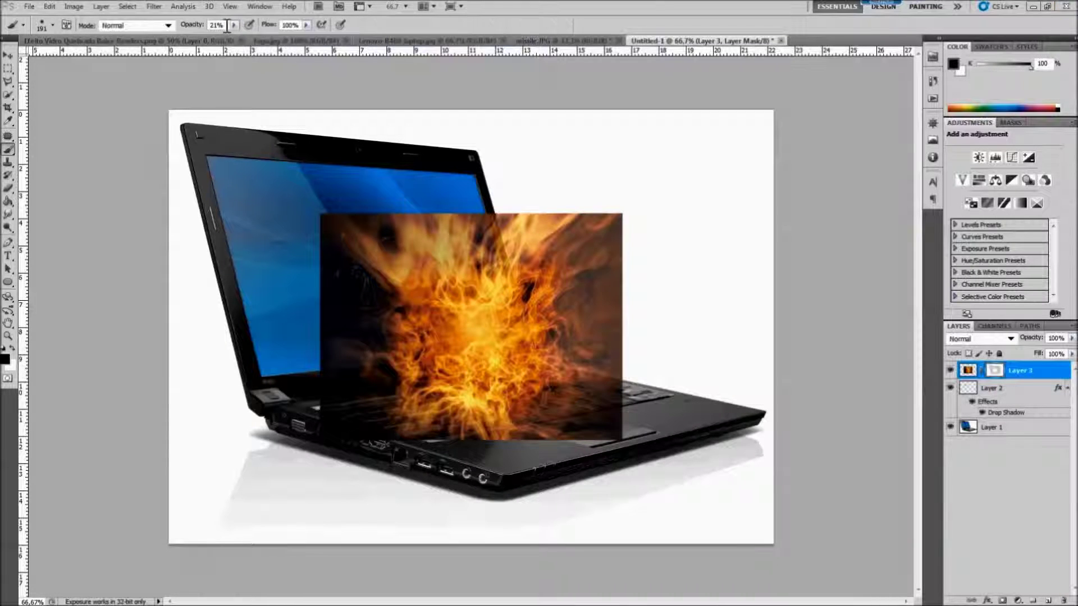
pyautogui.moveTo(235, 25); pyautogui.dragTo(331, 62)
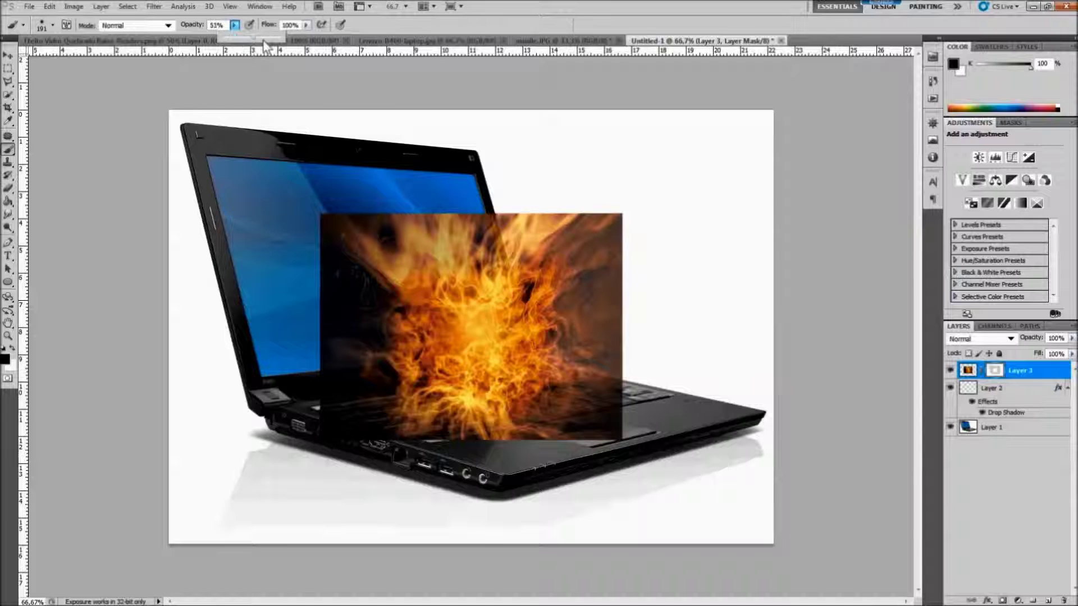
pyautogui.moveTo(618, 304)
pyautogui.mouseDown()
pyautogui.moveTo(606, 230)
pyautogui.moveTo(394, 225)
pyautogui.moveTo(337, 315)
pyautogui.moveTo(376, 242)
pyautogui.mouseUp()
pyautogui.moveTo(337, 337)
pyautogui.mouseDown()
pyautogui.moveTo(359, 427)
pyautogui.moveTo(374, 303)
pyautogui.moveTo(404, 432)
pyautogui.moveTo(595, 427)
pyautogui.moveTo(590, 248)
pyautogui.moveTo(573, 174)
pyautogui.moveTo(556, 269)
pyautogui.moveTo(583, 365)
pyautogui.moveTo(581, 407)
pyautogui.mouseUp()
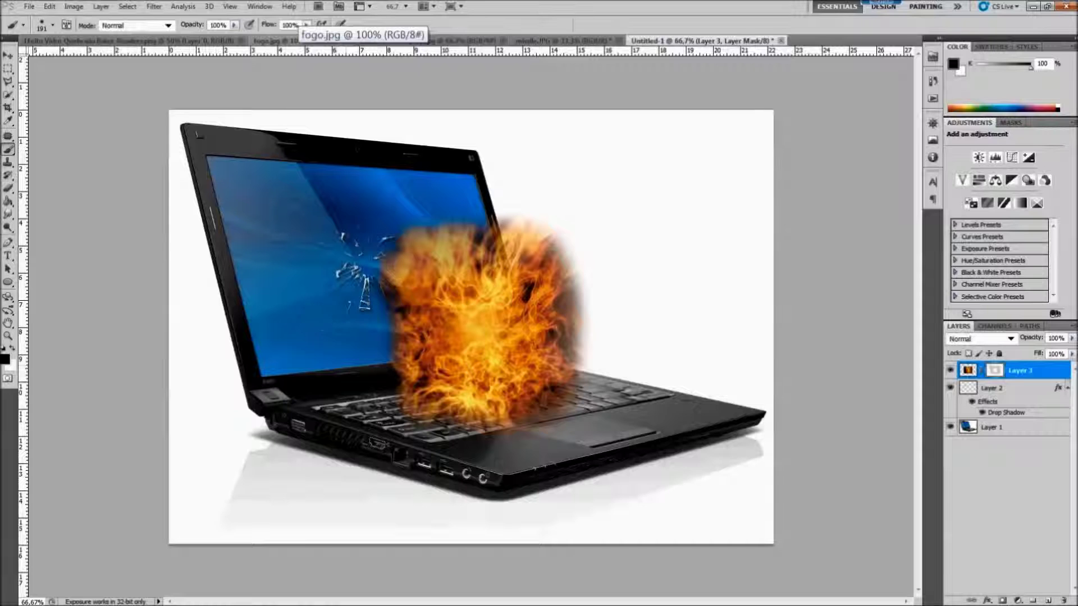
pyautogui.moveTo(508, 185)
pyautogui.mouseDown()
pyautogui.moveTo(570, 320)
pyautogui.moveTo(556, 412)
pyautogui.mouseUp()
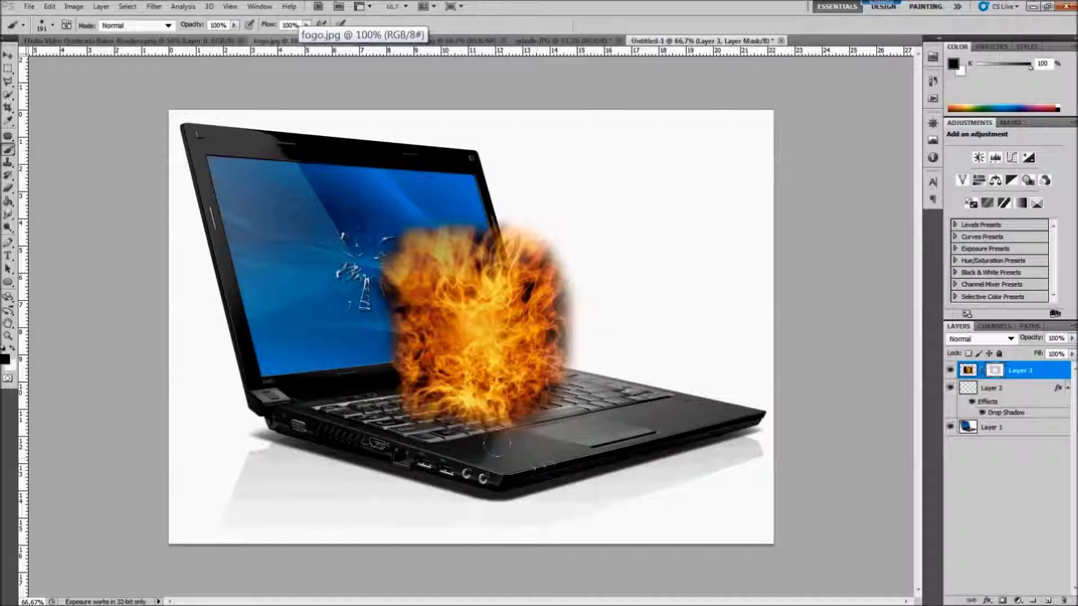
pyautogui.moveTo(404, 402)
pyautogui.mouseDown()
pyautogui.moveTo(396, 235)
pyautogui.moveTo(477, 230)
pyautogui.mouseUp()
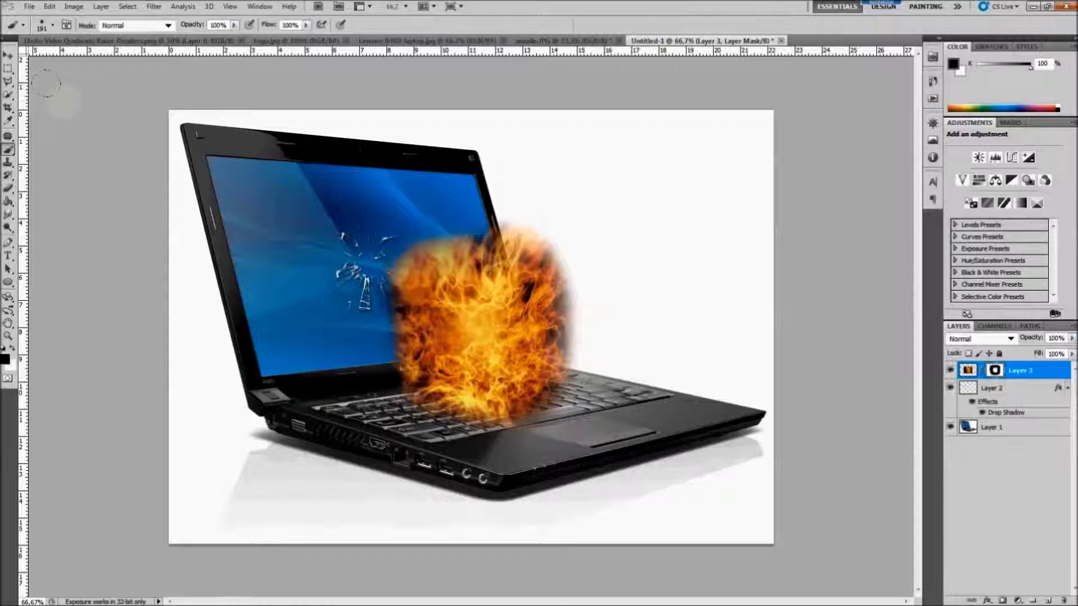
# - At 26% brush opacity, fade the fire's centre and the area around the Lenovo logo
pyautogui.click(235, 25)
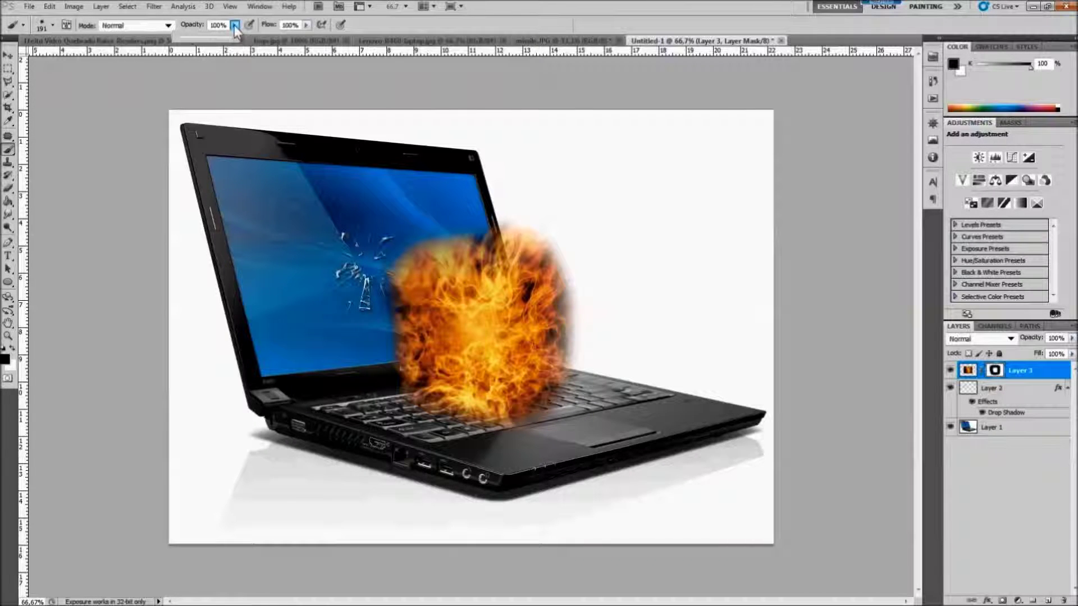
pyautogui.moveTo(235, 31); pyautogui.dragTo(191, 37)
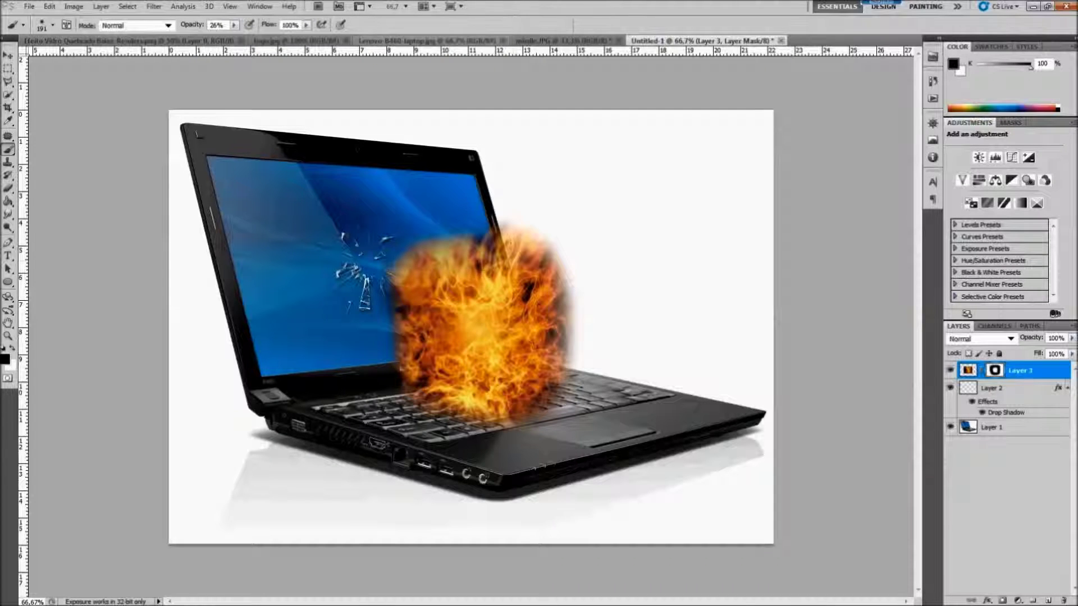
pyautogui.moveTo(466, 241); pyautogui.dragTo(410, 297)
pyautogui.moveTo(401, 362); pyautogui.dragTo(486, 415)
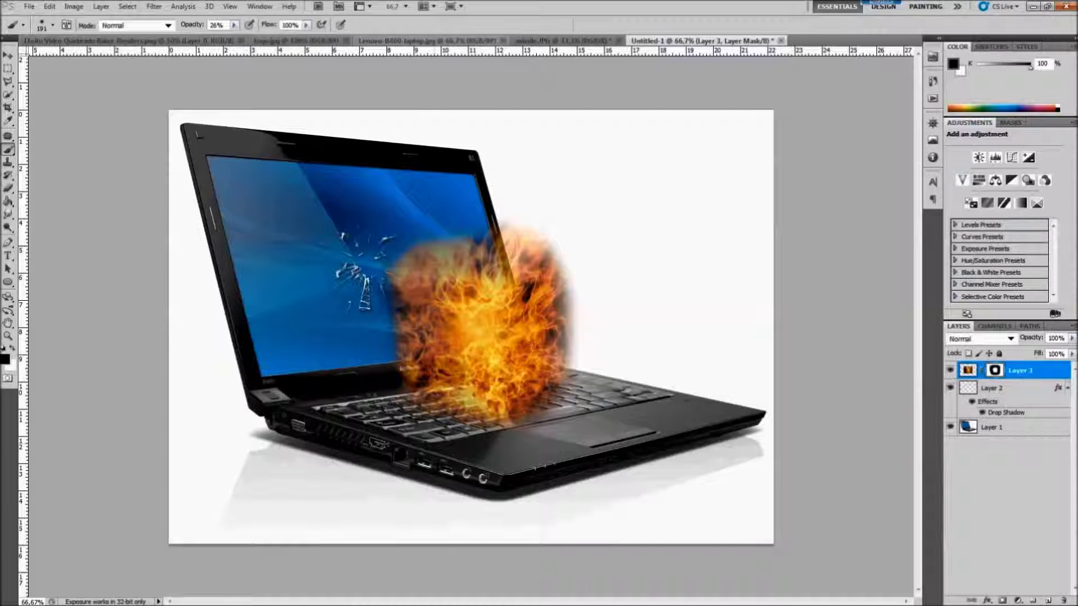
pyautogui.moveTo(460, 317); pyautogui.dragTo(497, 382)
pyautogui.moveTo(405, 362)
pyautogui.mouseDown()
pyautogui.moveTo(466, 387)
pyautogui.moveTo(455, 390)
pyautogui.mouseUp()
# - Fade the fire over the lower centre and along the screen's right edge
pyautogui.moveTo(433, 247); pyautogui.dragTo(489, 303)
pyautogui.moveTo(514, 214)
pyautogui.mouseDown()
pyautogui.moveTo(556, 273)
pyautogui.moveTo(561, 320)
pyautogui.moveTo(539, 374)
pyautogui.moveTo(545, 416)
pyautogui.moveTo(489, 402)
pyautogui.moveTo(463, 421)
pyautogui.moveTo(483, 416)
pyautogui.mouseUp()
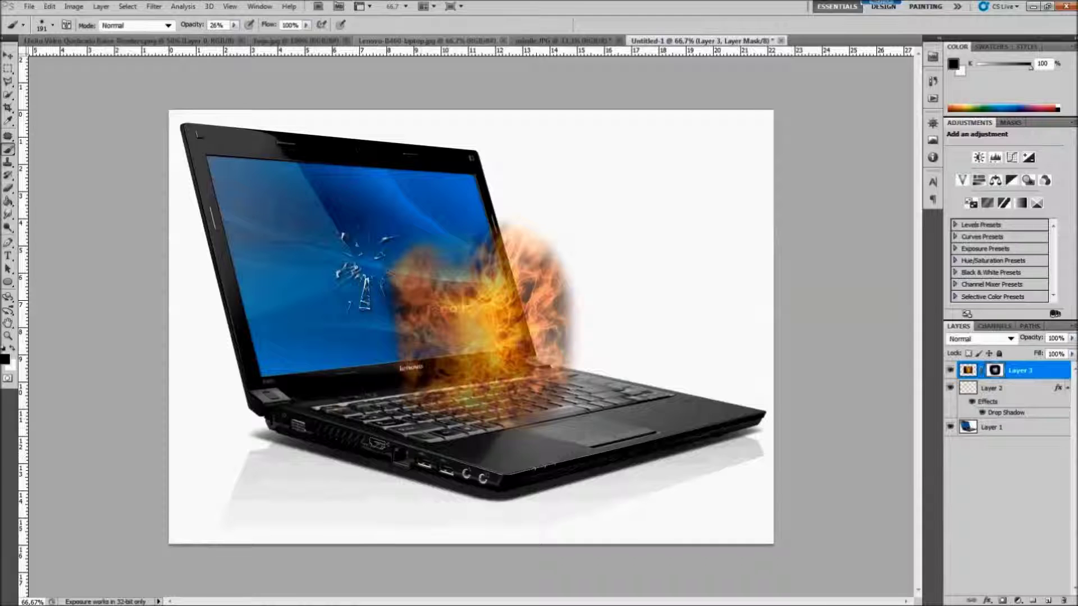
pyautogui.moveTo(539, 269)
pyautogui.mouseDown()
pyautogui.moveTo(524, 229)
pyautogui.moveTo(545, 225)
pyautogui.mouseUp()
pyautogui.moveTo(534, 337); pyautogui.dragTo(544, 273)
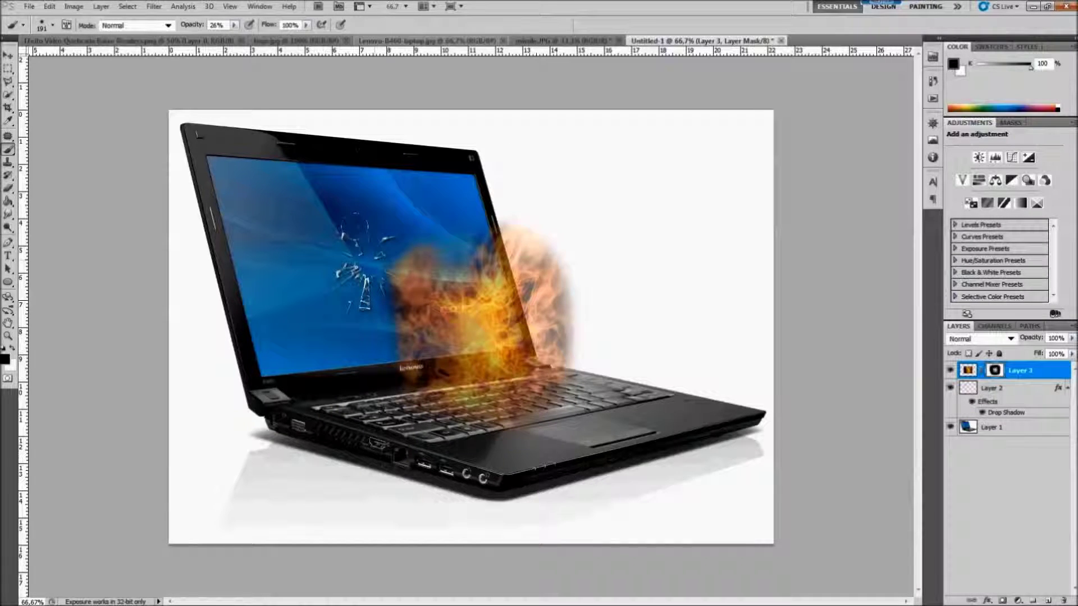
pyautogui.click(9, 56)
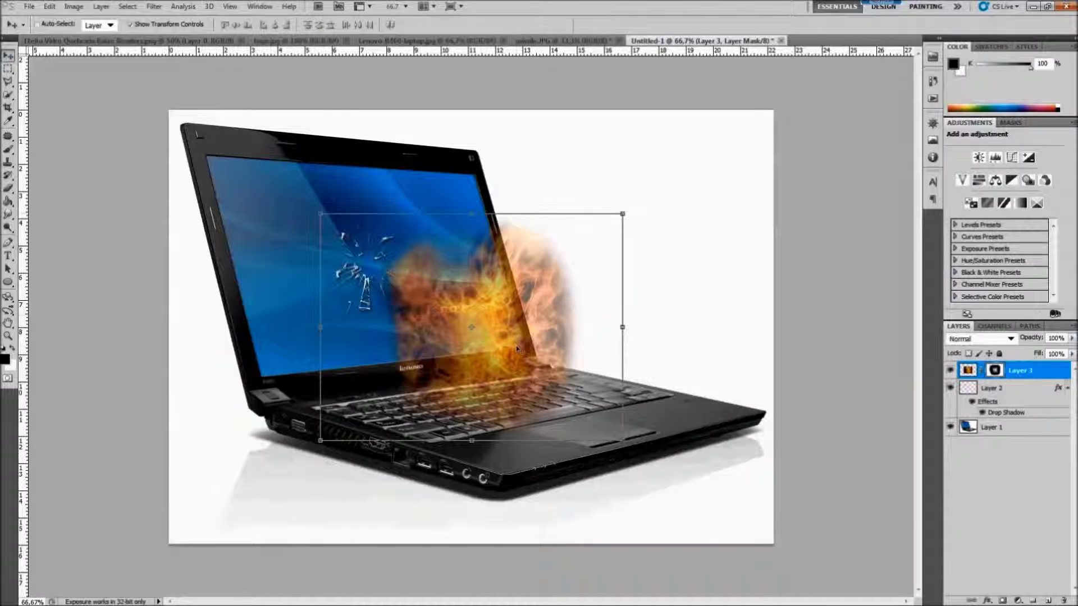
# - Move the fire up onto the laptop screen and undo a stray mask stroke
pyautogui.moveTo(516, 352); pyautogui.dragTo(403, 284)
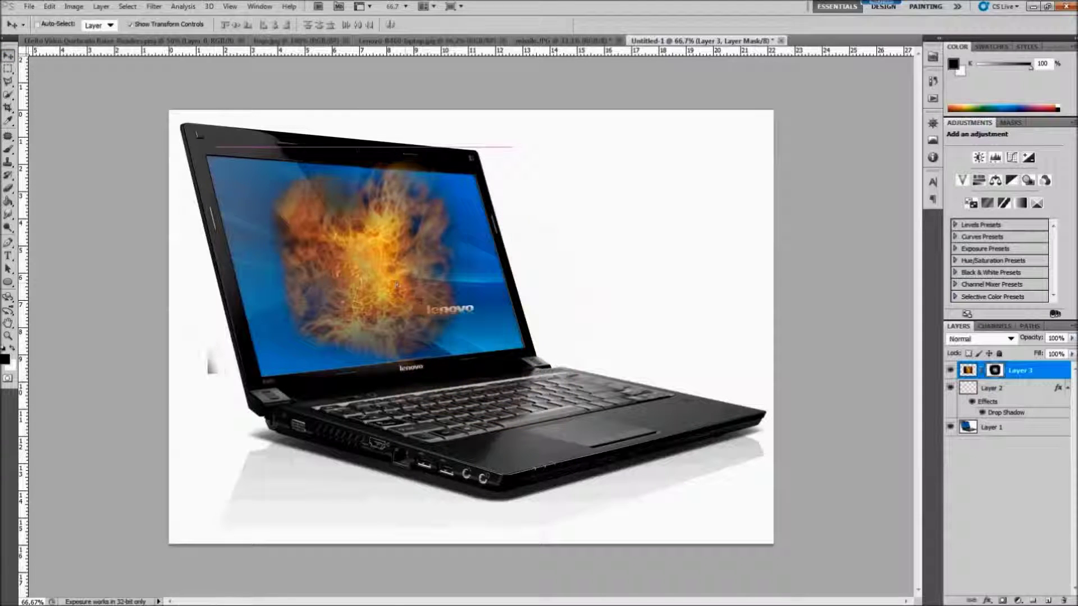
pyautogui.click(8, 188)
pyautogui.moveTo(224, 378); pyautogui.dragTo(205, 337)
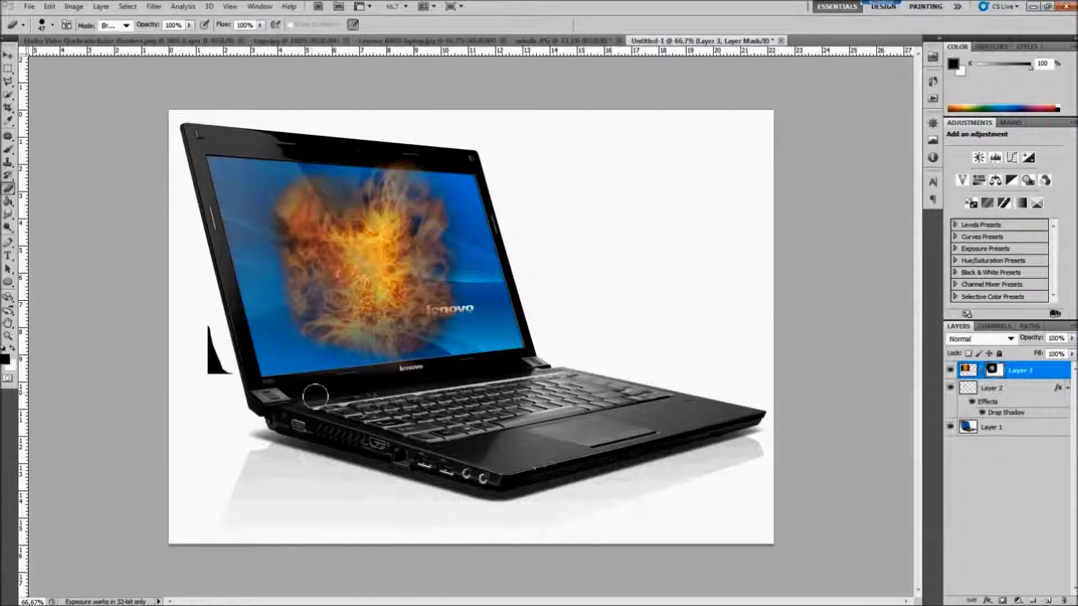
pyautogui.hotkey('ctrl', 'z')
# - At 100% brush opacity, remove the stray grey mark left of the laptop, then start scaling the fire down
pyautogui.click(8, 148)
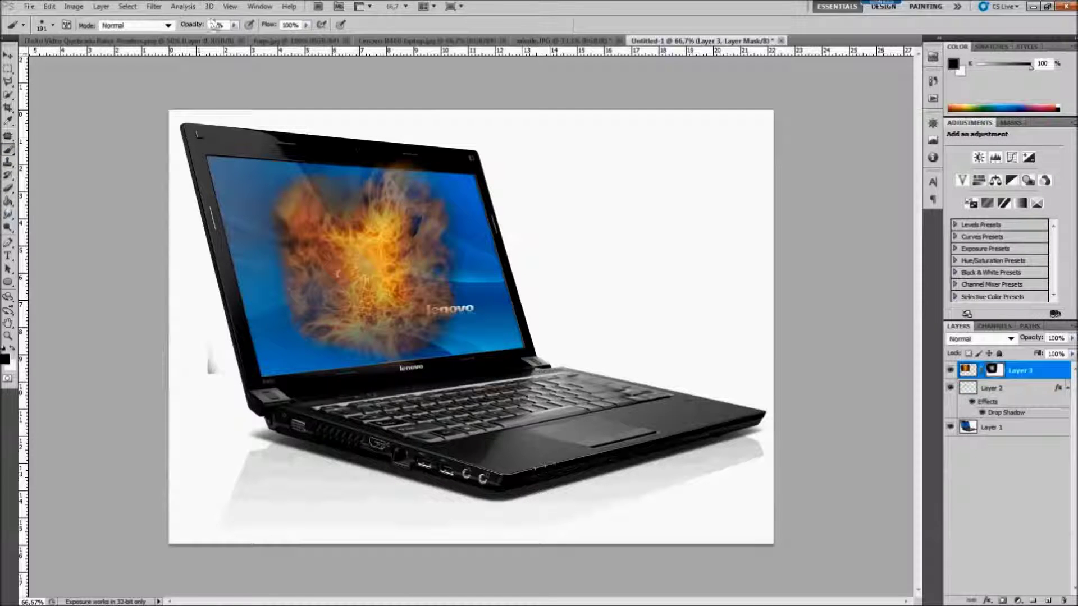
pyautogui.click(234, 25)
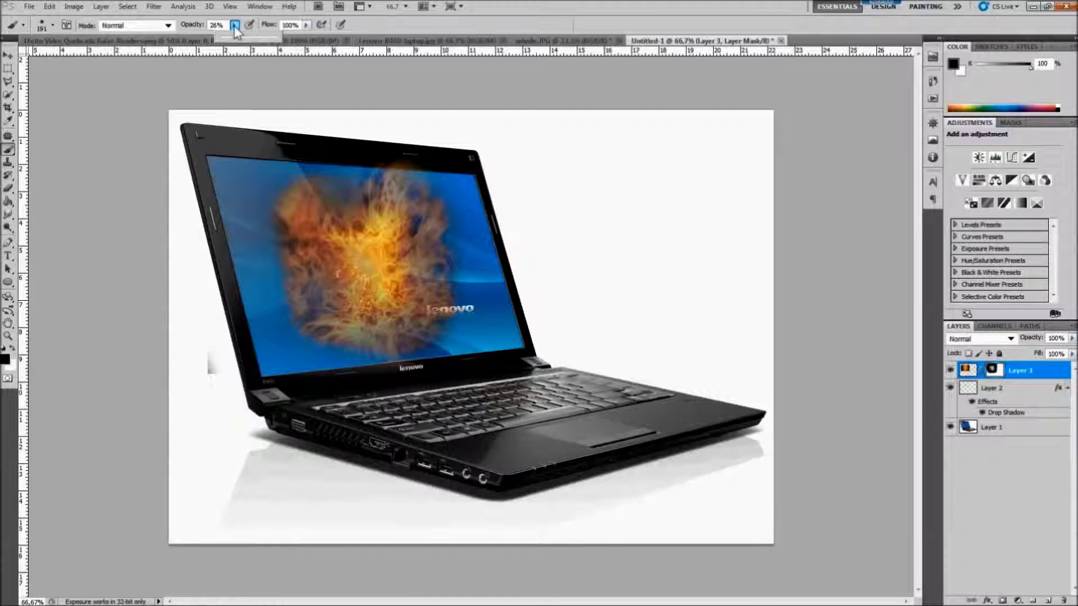
pyautogui.click(278, 37)
pyautogui.moveTo(204, 421); pyautogui.dragTo(187, 294)
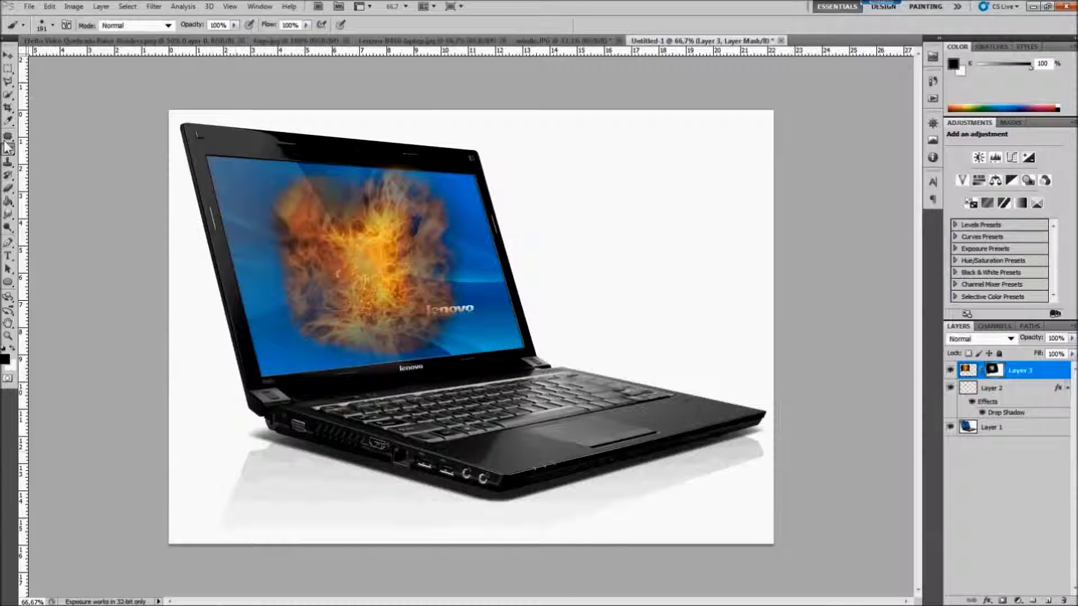
pyautogui.click(8, 55)
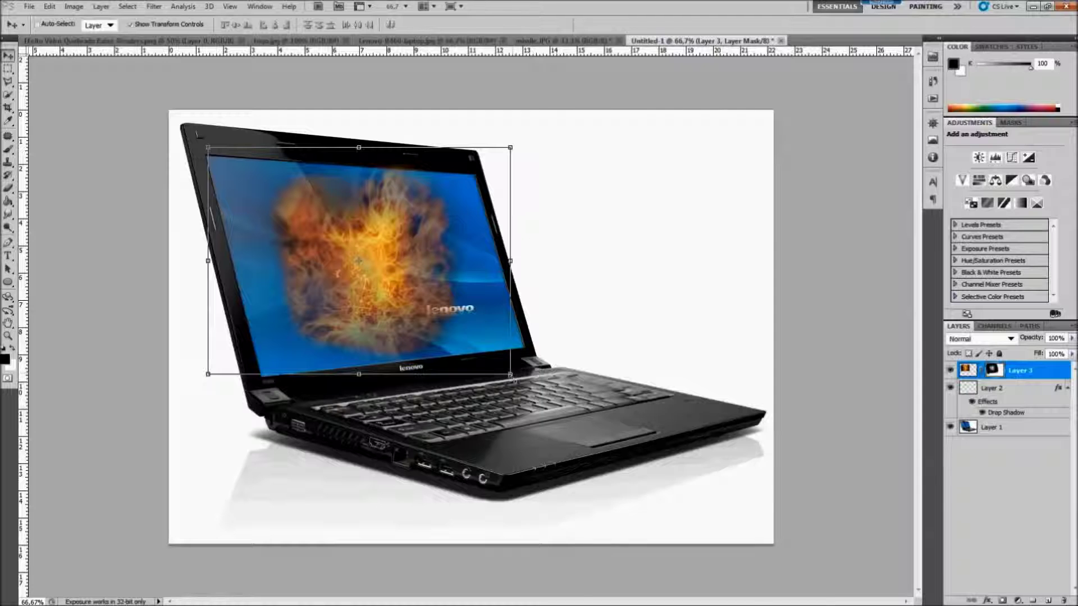
pyautogui.moveTo(510, 375); pyautogui.dragTo(386, 279)
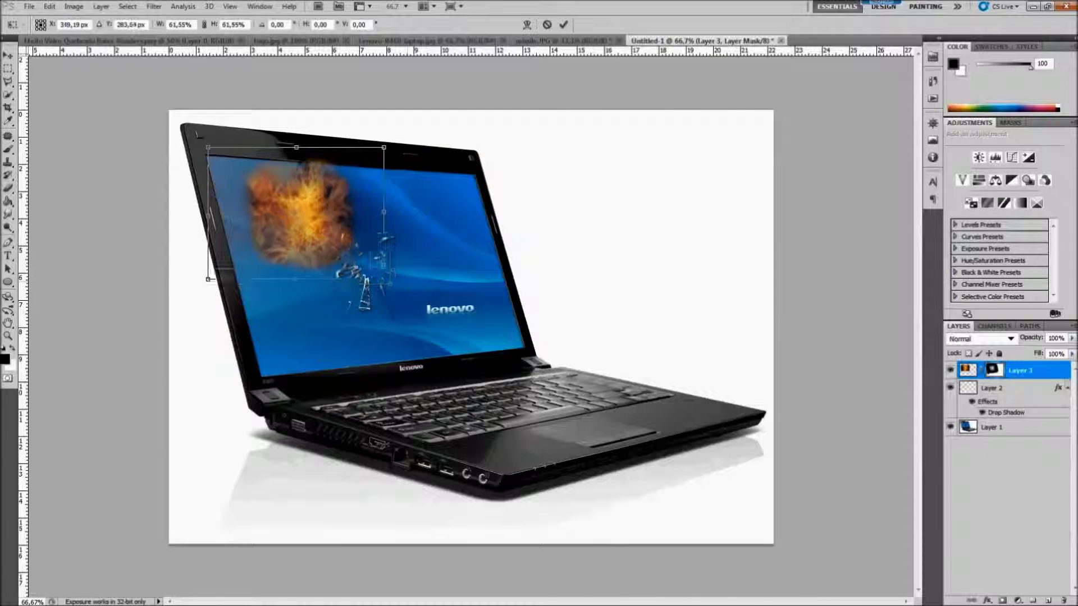
# - Scale the fire down to about 41% and centre it over the screen's crack
pyautogui.moveTo(386, 279); pyautogui.dragTo(369, 269)
pyautogui.moveTo(316, 221); pyautogui.dragTo(387, 281)
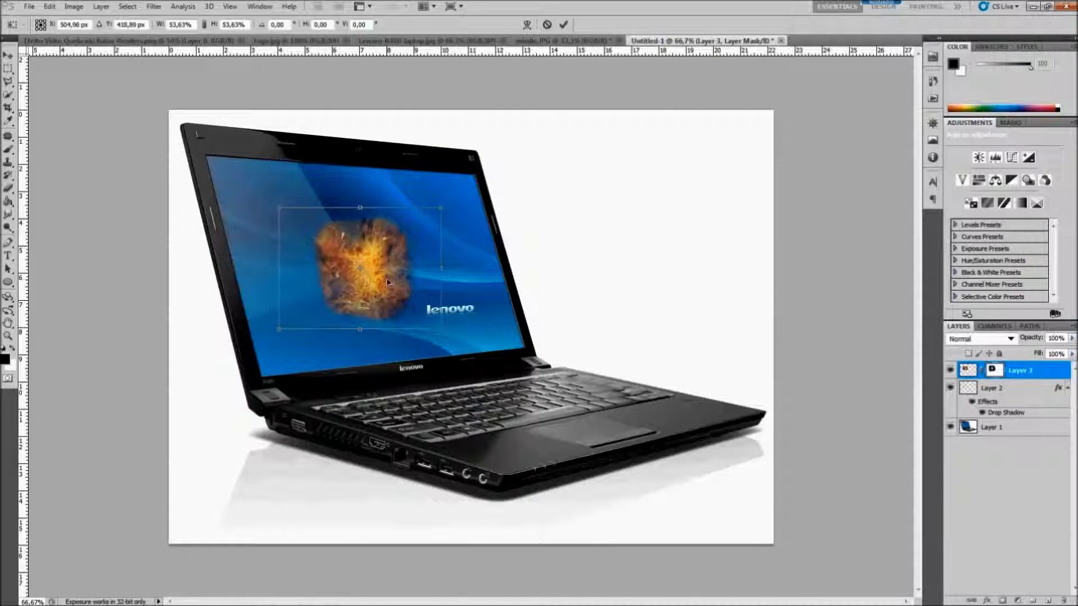
pyautogui.moveTo(439, 328); pyautogui.dragTo(428, 319)
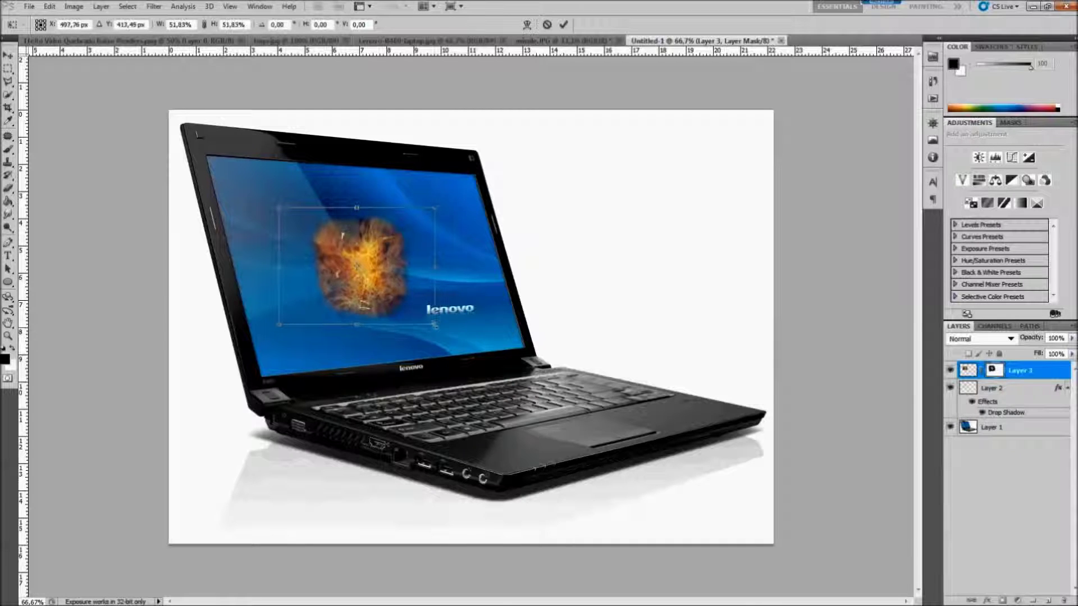
pyautogui.moveTo(390, 275); pyautogui.dragTo(394, 284)
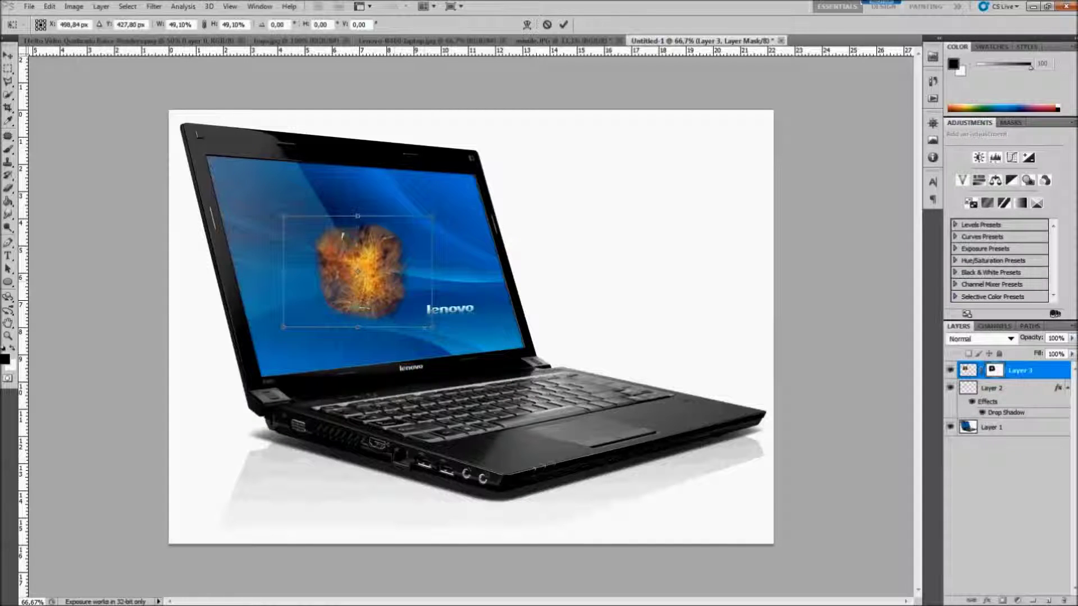
pyautogui.moveTo(425, 317); pyautogui.dragTo(391, 287)
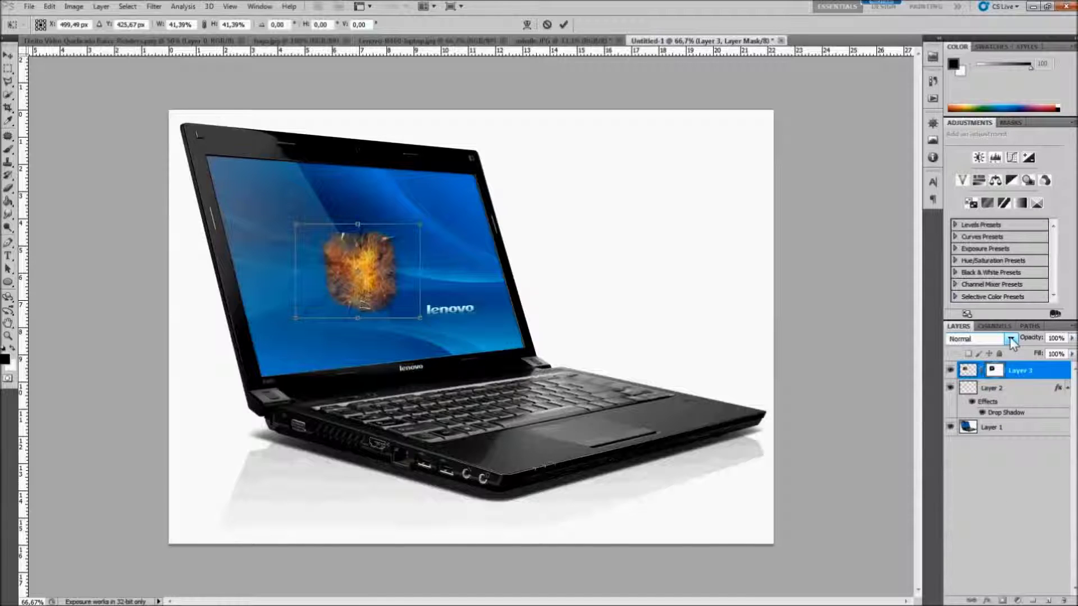
pyautogui.click(1011, 340)
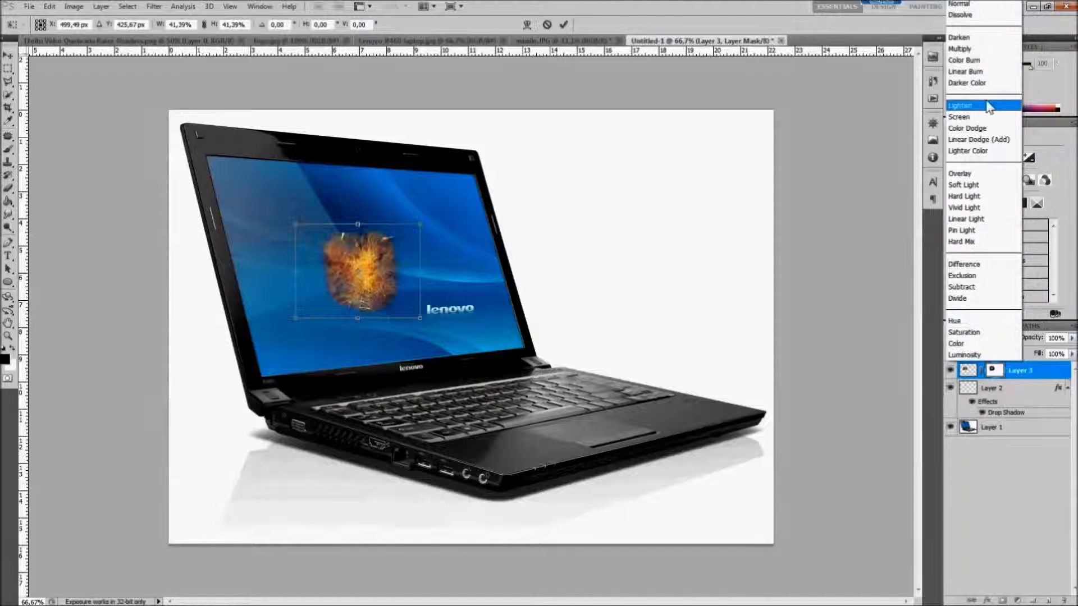
# - Set the fire to Linear Burn, fine-tune it to about 43% and commit, then switch to the missile image
pyautogui.click(984, 71)
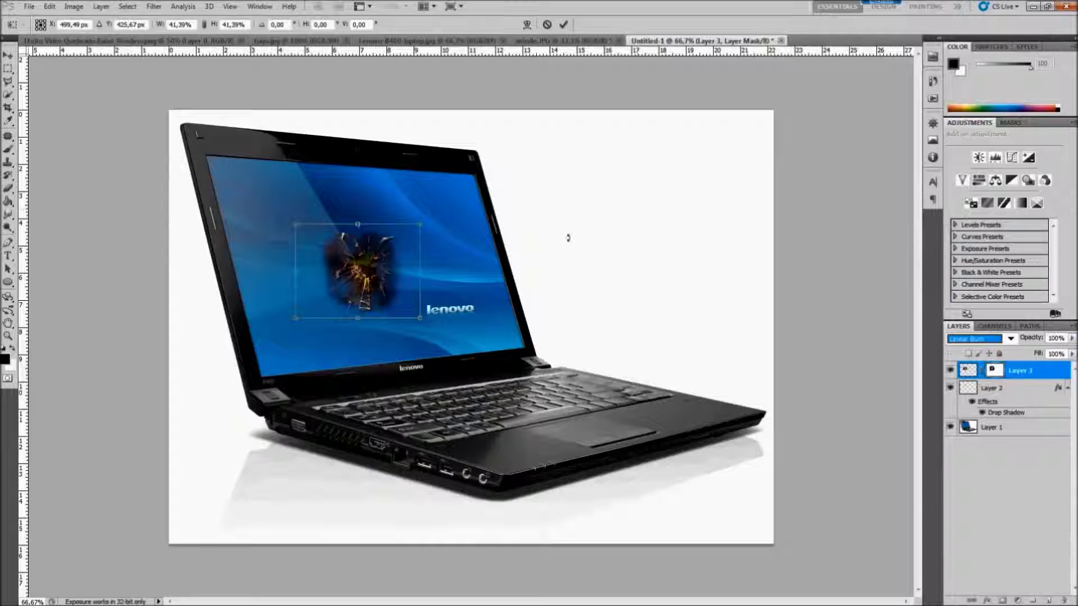
pyautogui.moveTo(402, 280); pyautogui.dragTo(401, 287)
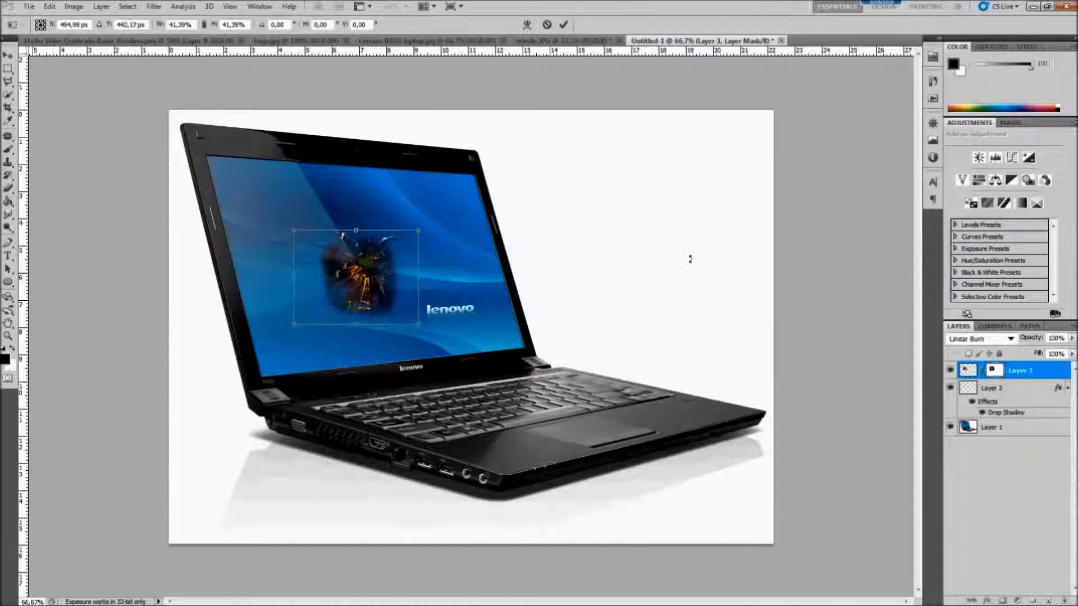
pyautogui.moveTo(366, 285); pyautogui.dragTo(375, 284)
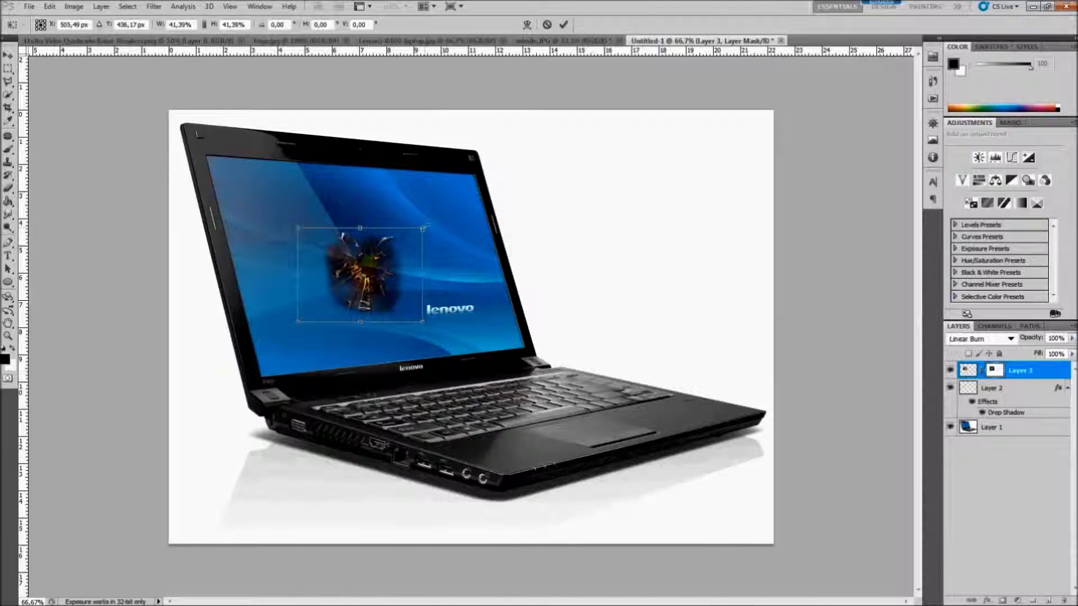
pyautogui.moveTo(423, 229); pyautogui.dragTo(431, 221)
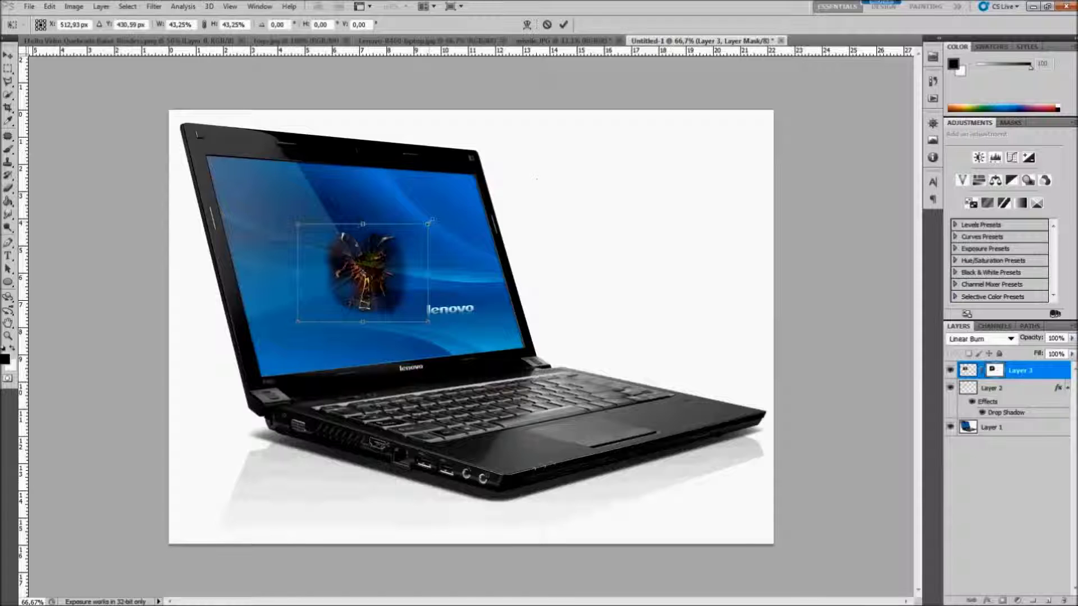
pyautogui.click(564, 25)
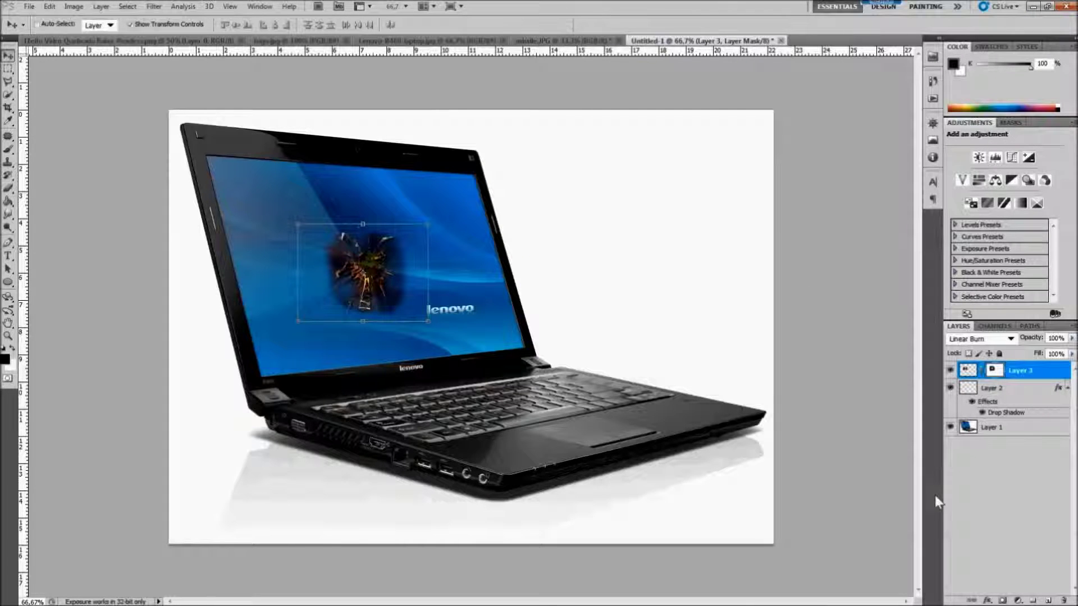
pyautogui.moveTo(269, 46)
pyautogui.mouseDown()
pyautogui.moveTo(317, 54)
pyautogui.moveTo(296, 55)
pyautogui.mouseUp()
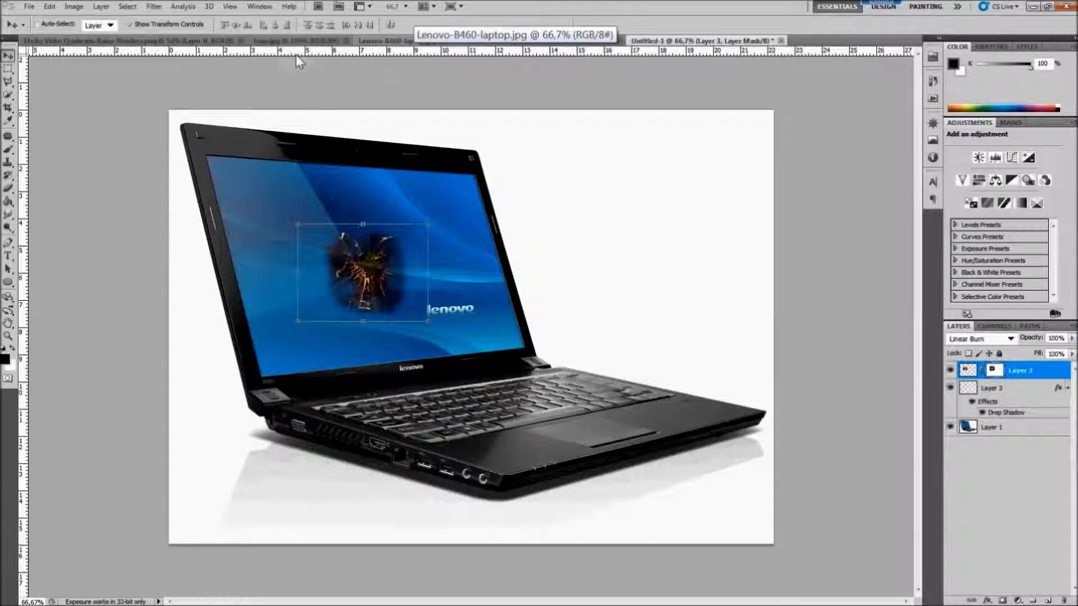
pyautogui.click(552, 40)
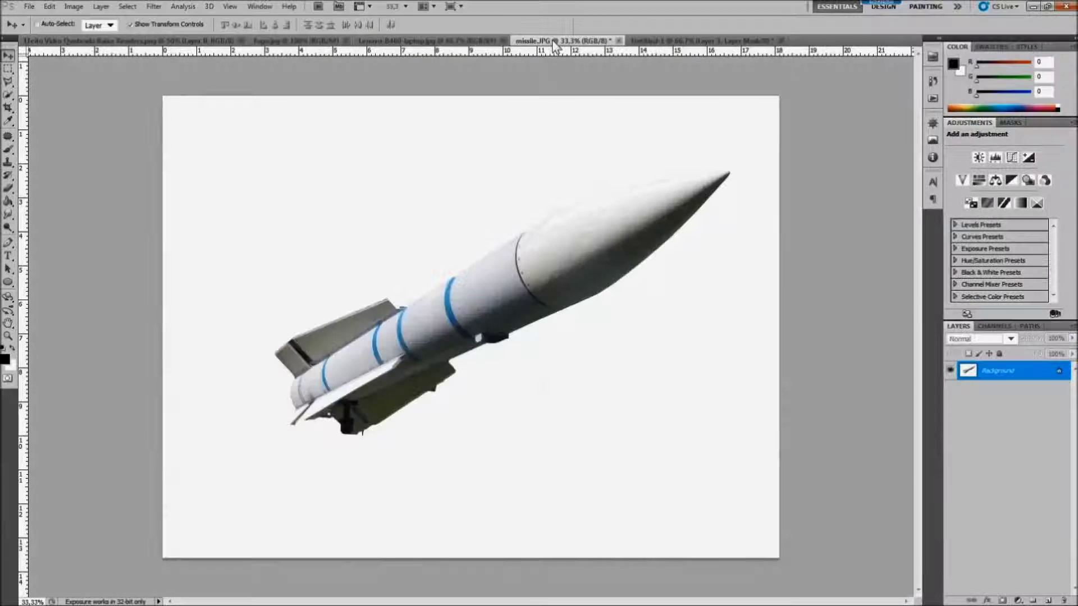
# - Add the missile's rear fins and lower body to the selection, then smooth it with Refine Edge Smooth 20
pyautogui.click(7, 95)
pyautogui.moveTo(357, 421)
pyautogui.mouseDown()
pyautogui.moveTo(418, 339)
pyautogui.moveTo(409, 397)
pyautogui.moveTo(457, 313)
pyautogui.moveTo(572, 270)
pyautogui.moveTo(646, 221)
pyautogui.moveTo(525, 255)
pyautogui.moveTo(733, 181)
pyautogui.moveTo(691, 197)
pyautogui.moveTo(692, 183)
pyautogui.moveTo(733, 181)
pyautogui.moveTo(687, 208)
pyautogui.mouseUp()
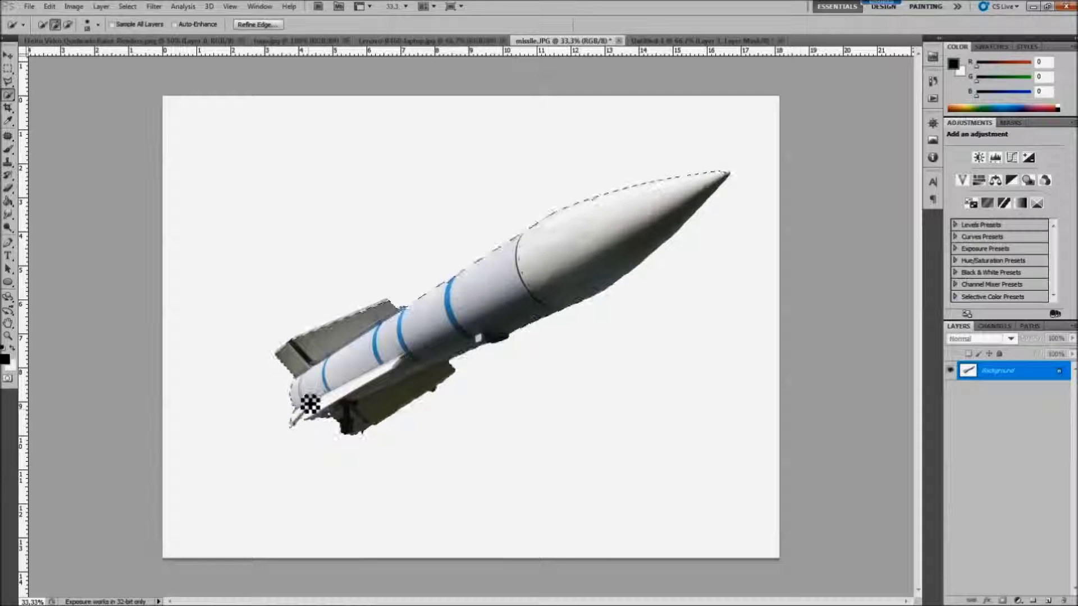
pyautogui.click(273, 25)
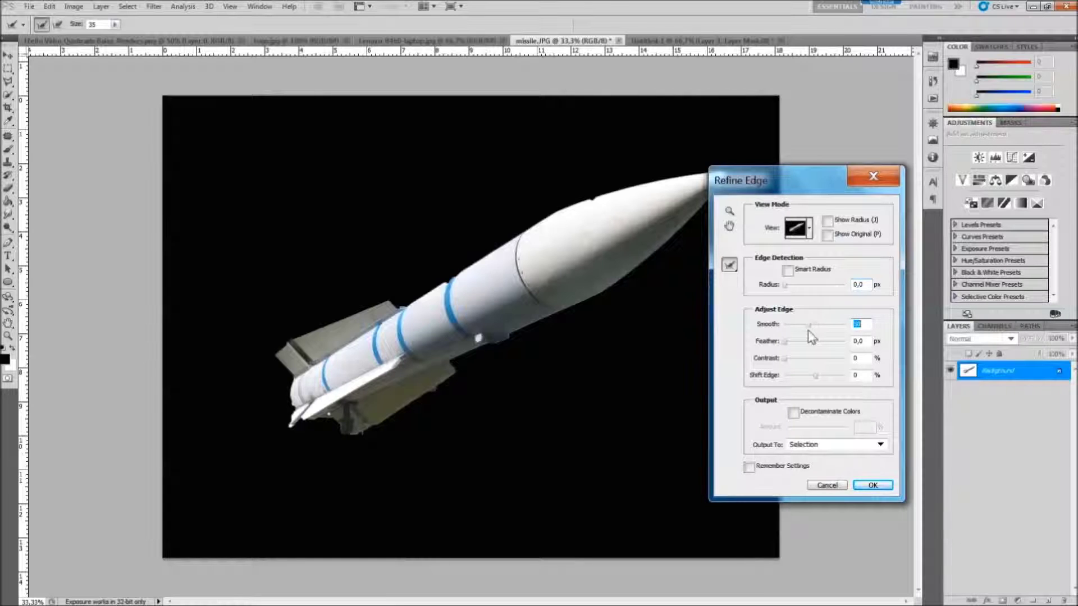
pyautogui.moveTo(809, 331)
pyautogui.mouseDown()
pyautogui.moveTo(803, 343)
pyautogui.moveTo(780, 342)
pyautogui.mouseUp()
pyautogui.write('20')
pyautogui.click(871, 484)
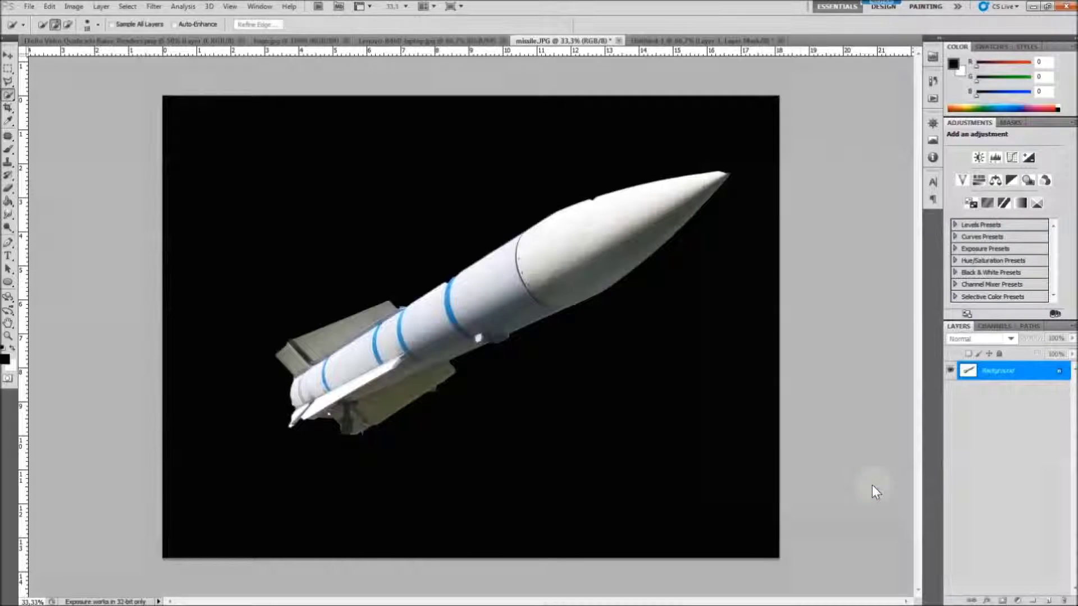
pyautogui.press('v')
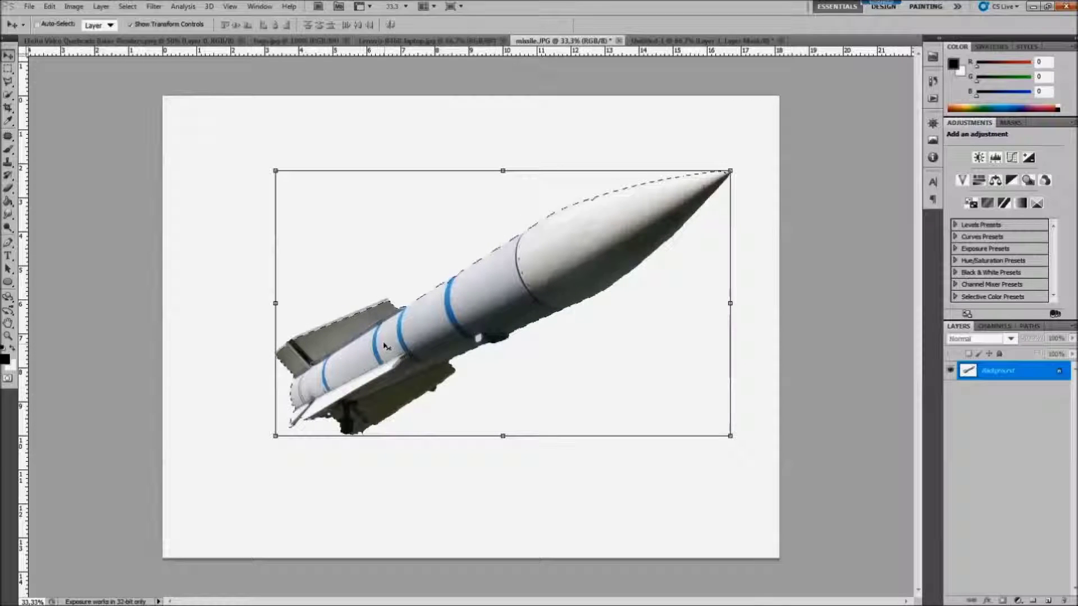
pyautogui.click(686, 41)
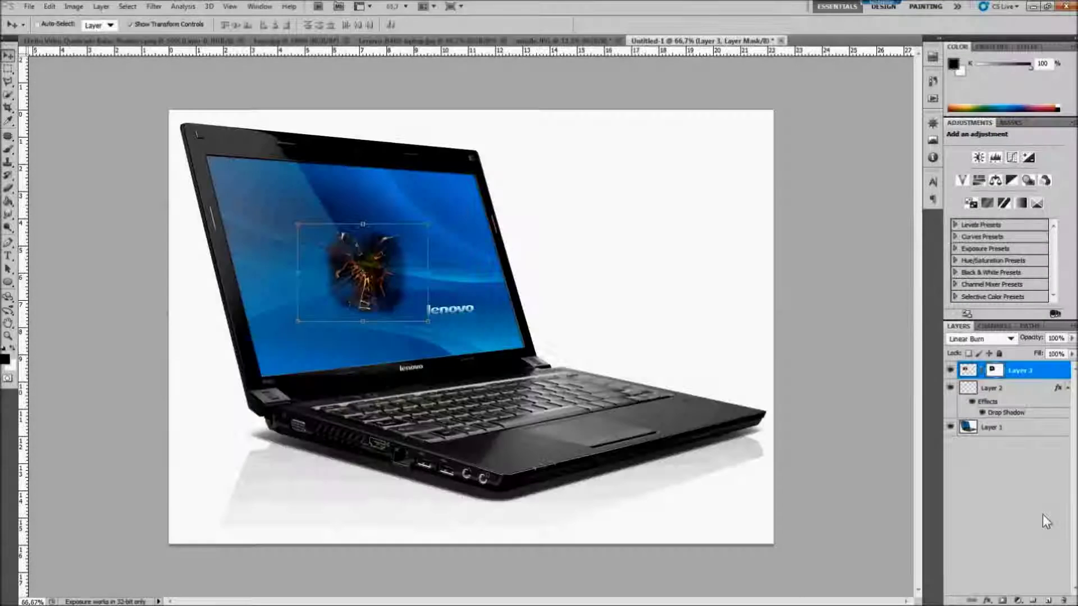
# - Paste the missile into the composite as Layer 4 and move it left
pyautogui.click(1012, 507)
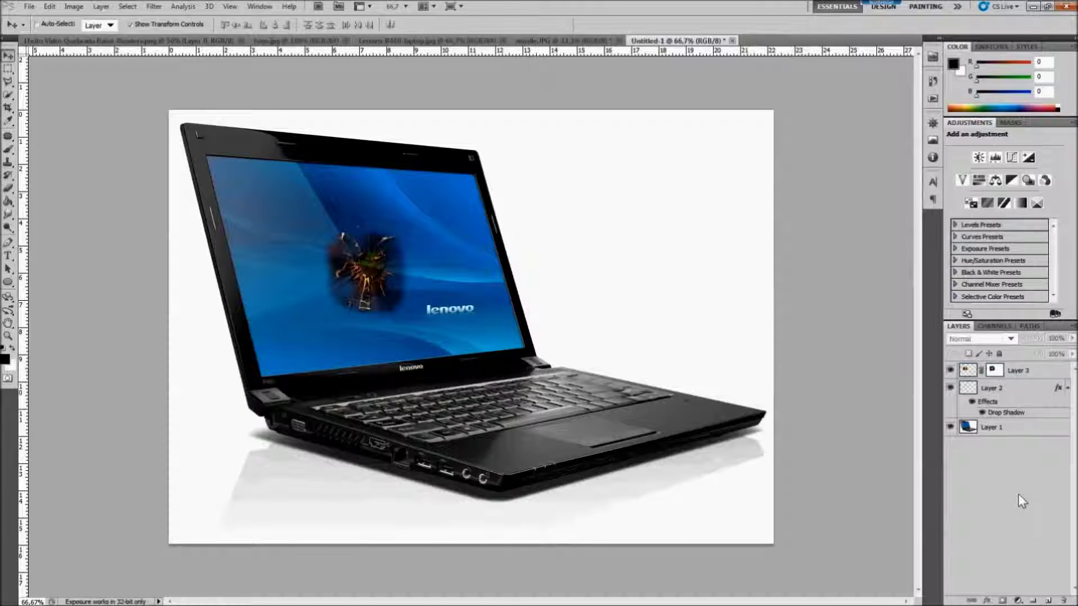
pyautogui.hotkey('ctrl', 'v')
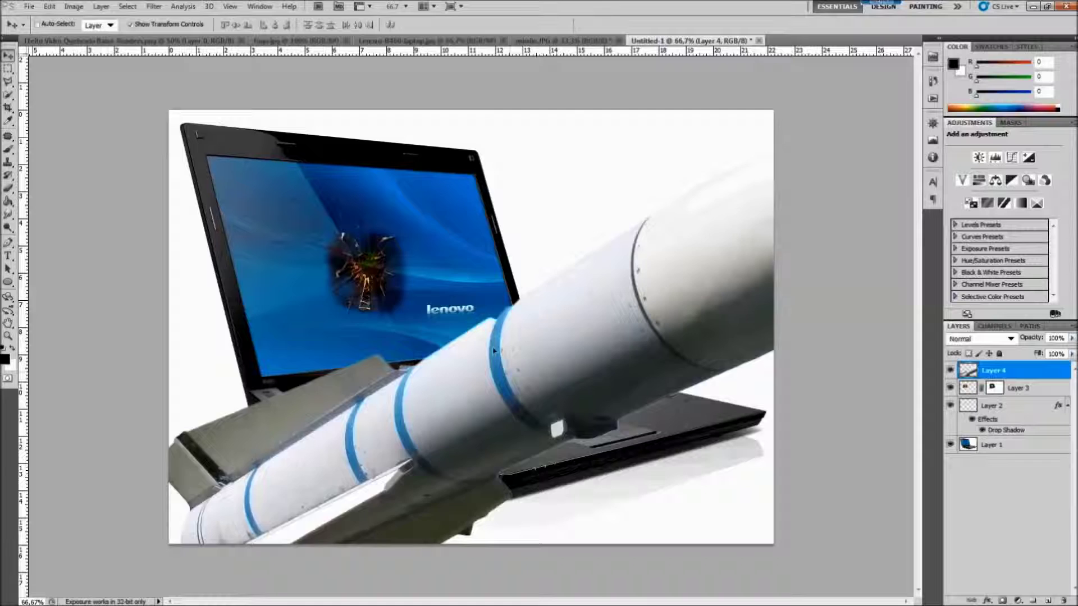
pyautogui.moveTo(531, 410); pyautogui.dragTo(439, 263)
pyautogui.moveTo(561, 260); pyautogui.dragTo(356, 290)
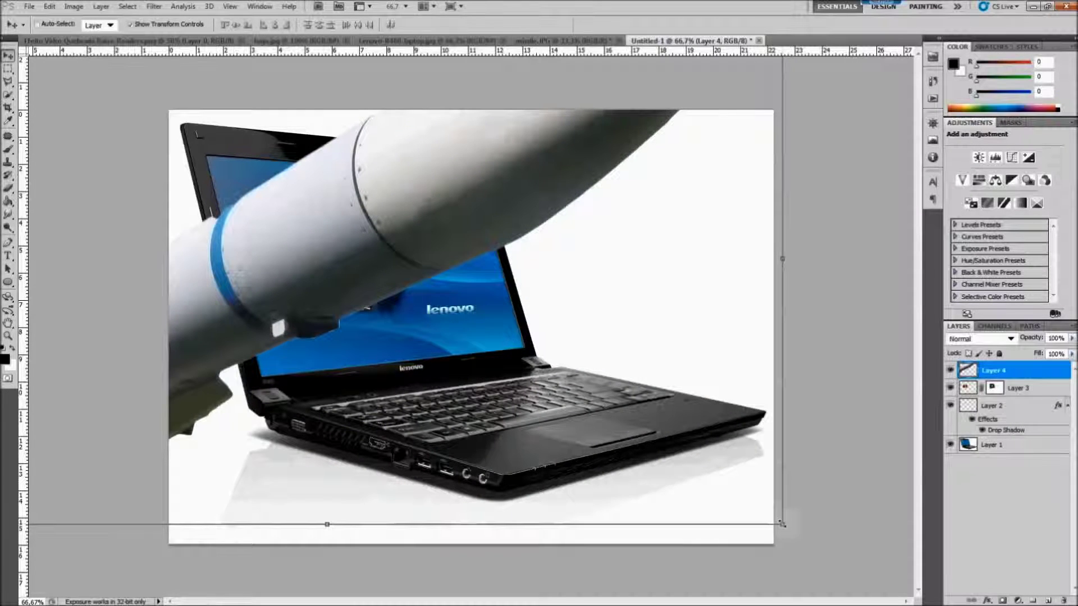
# - Shrink the missile to about 21% and set its tail into the screen's crack
pyautogui.moveTo(782, 524); pyautogui.dragTo(225, 199)
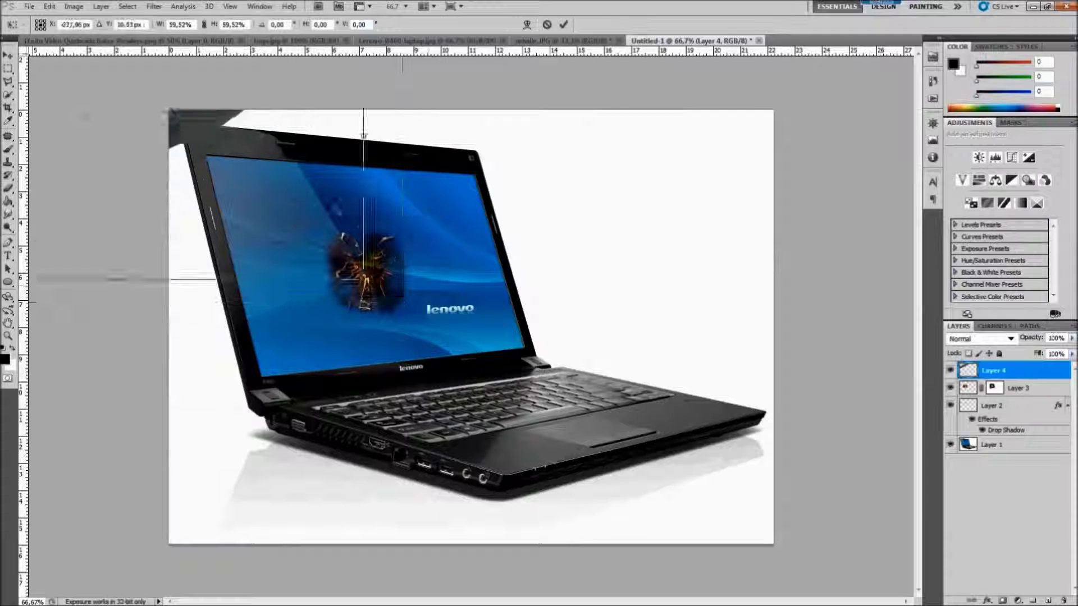
pyautogui.moveTo(194, 137); pyautogui.dragTo(625, 337)
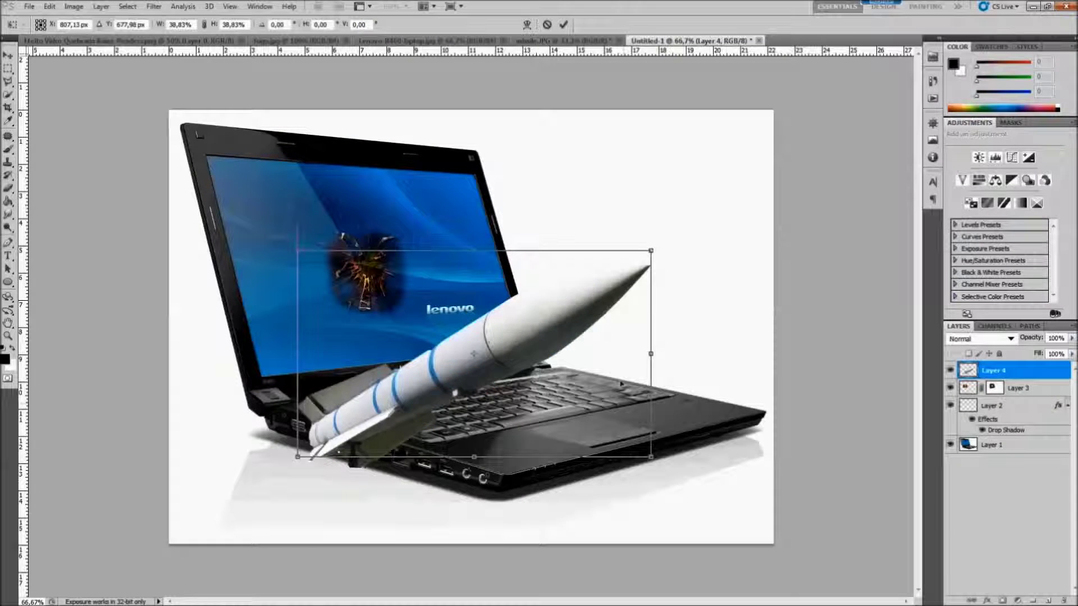
pyautogui.moveTo(657, 400); pyautogui.dragTo(585, 337)
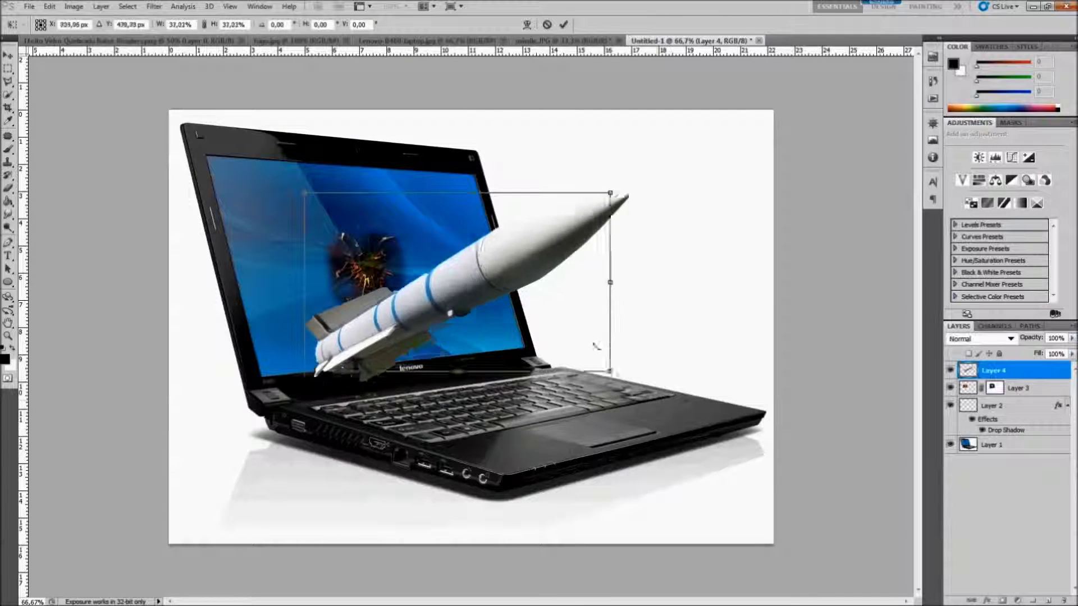
pyautogui.moveTo(463, 323); pyautogui.dragTo(496, 271)
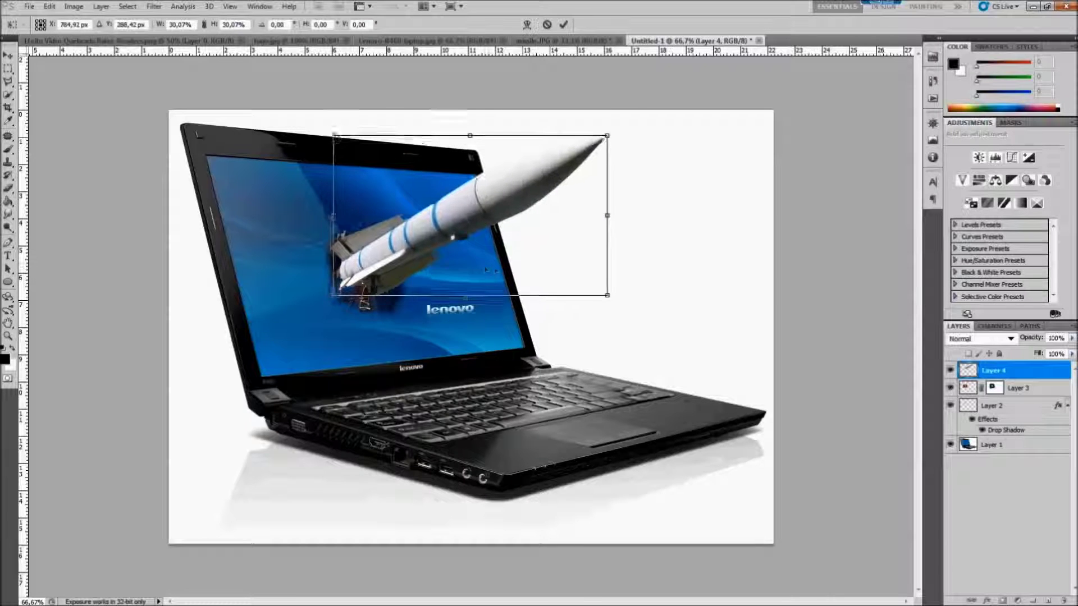
pyautogui.moveTo(614, 306); pyautogui.dragTo(559, 276)
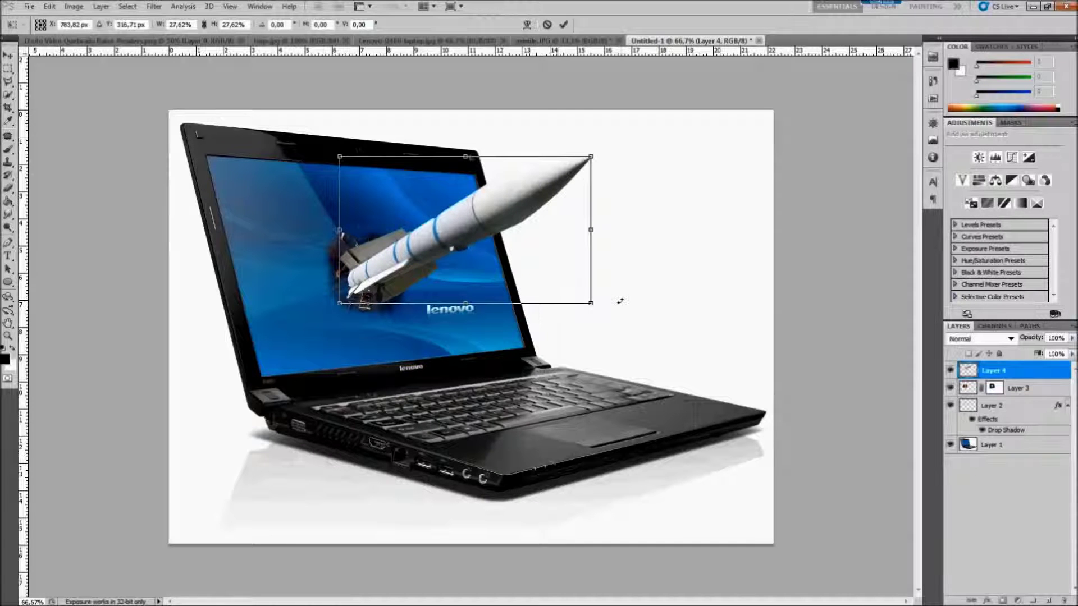
pyautogui.moveTo(592, 304)
pyautogui.mouseDown()
pyautogui.moveTo(532, 258)
pyautogui.moveTo(561, 286)
pyautogui.moveTo(523, 271)
pyautogui.mouseUp()
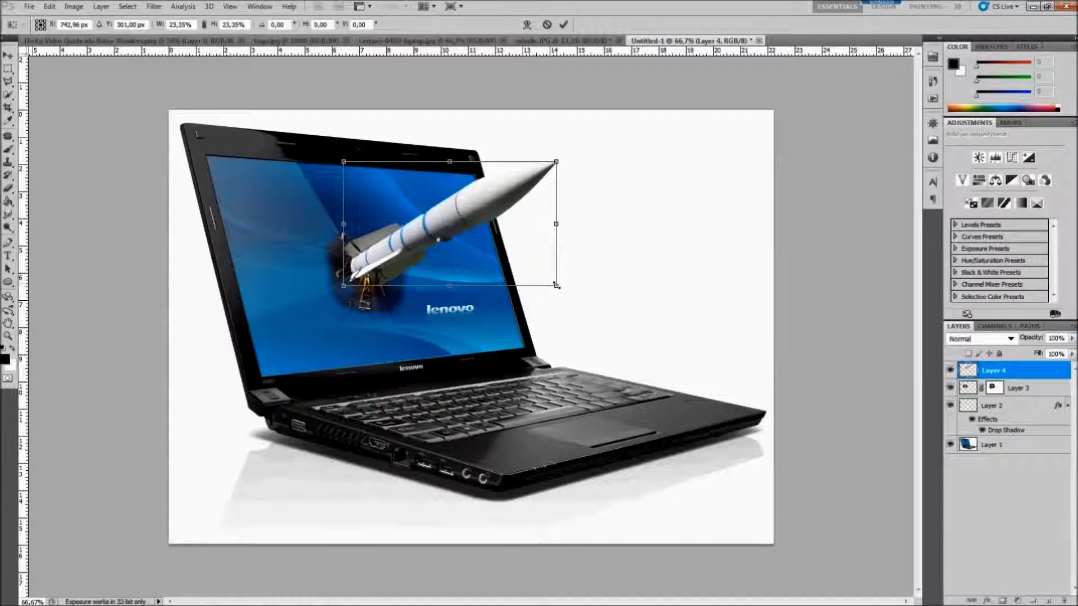
pyautogui.moveTo(555, 286); pyautogui.dragTo(508, 259)
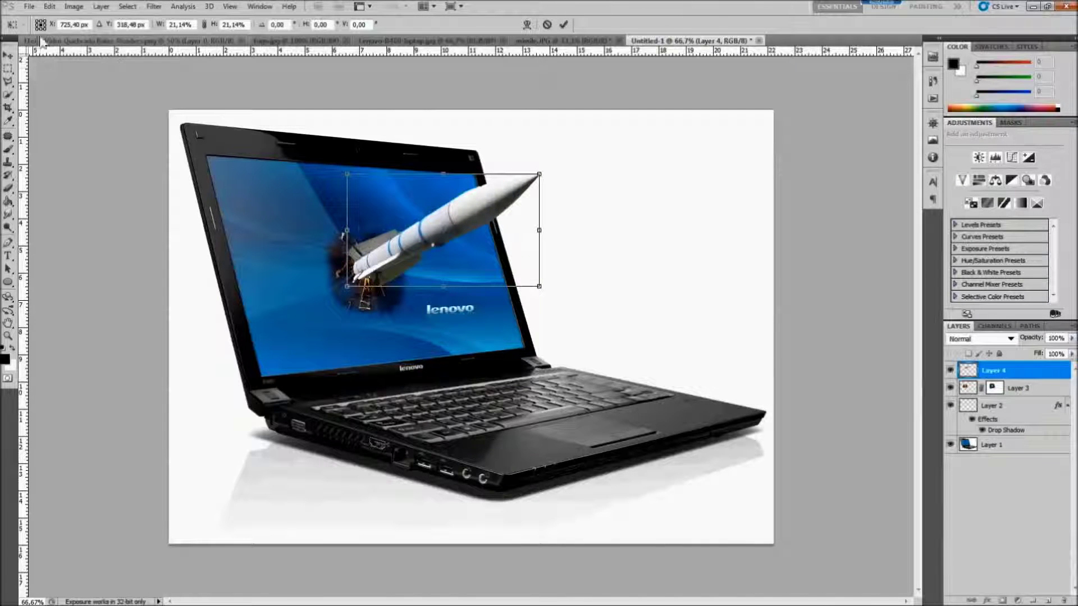
pyautogui.click(49, 7)
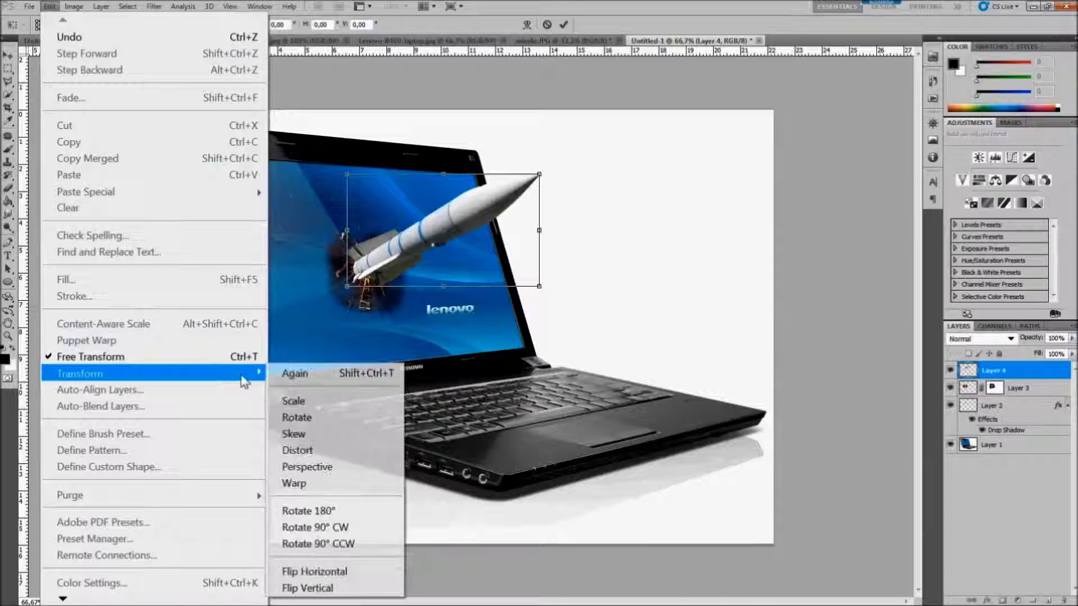
pyautogui.moveTo(151, 372)
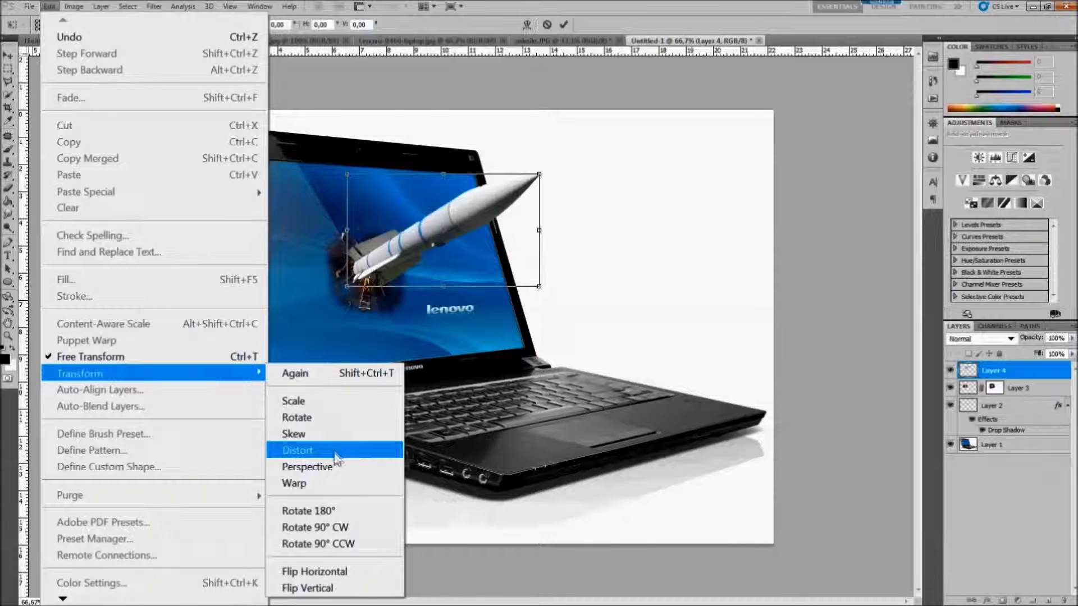
# - Distort the missile by pulling its nose corner up and lower-right corner down, then commit
pyautogui.click(350, 450)
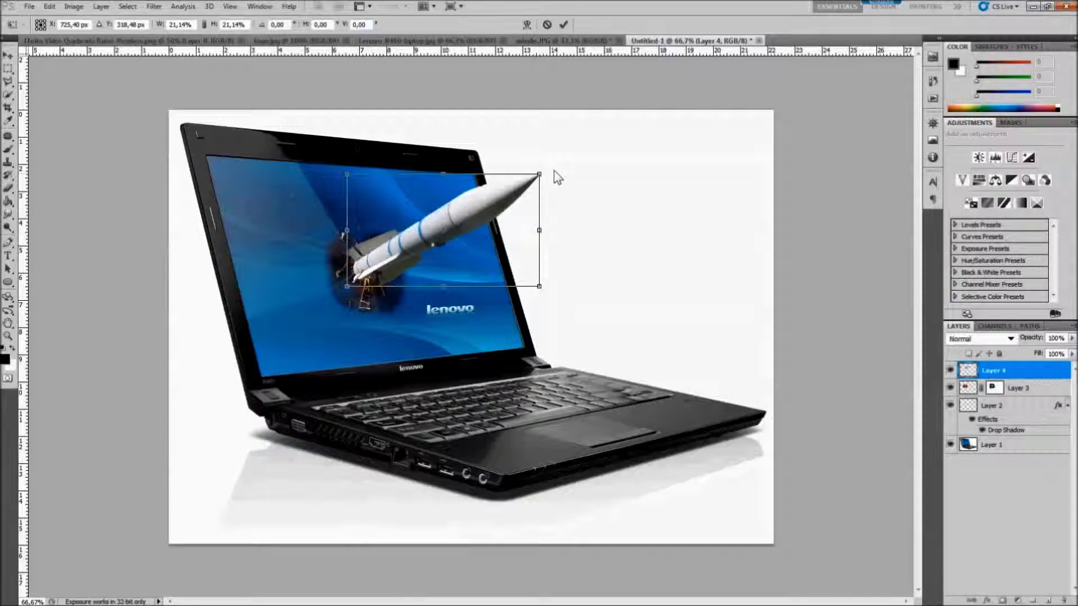
pyautogui.moveTo(540, 175); pyautogui.dragTo(551, 155)
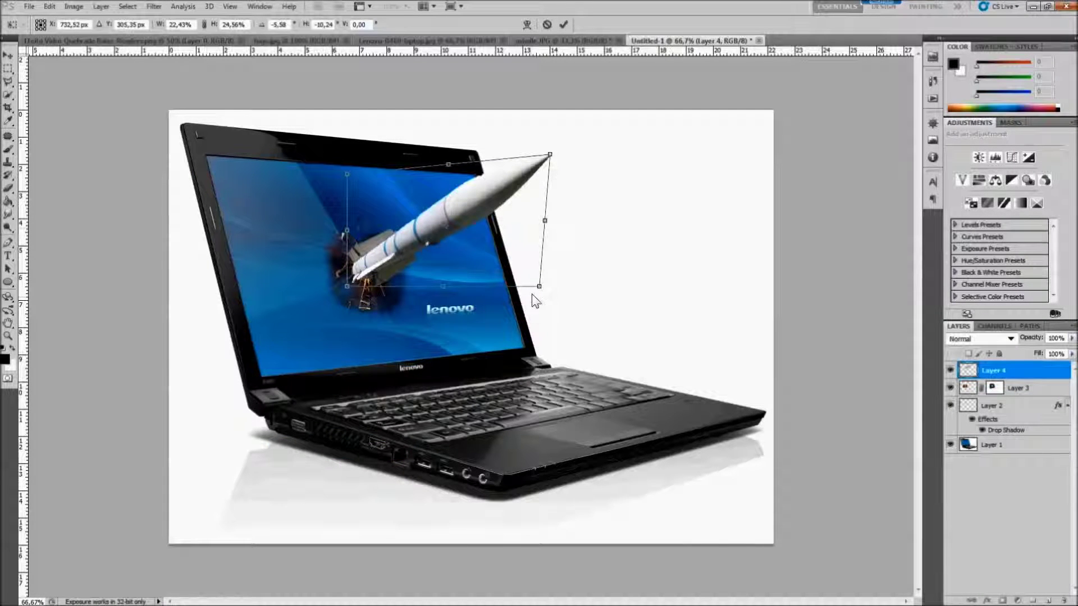
pyautogui.moveTo(539, 288); pyautogui.dragTo(537, 304)
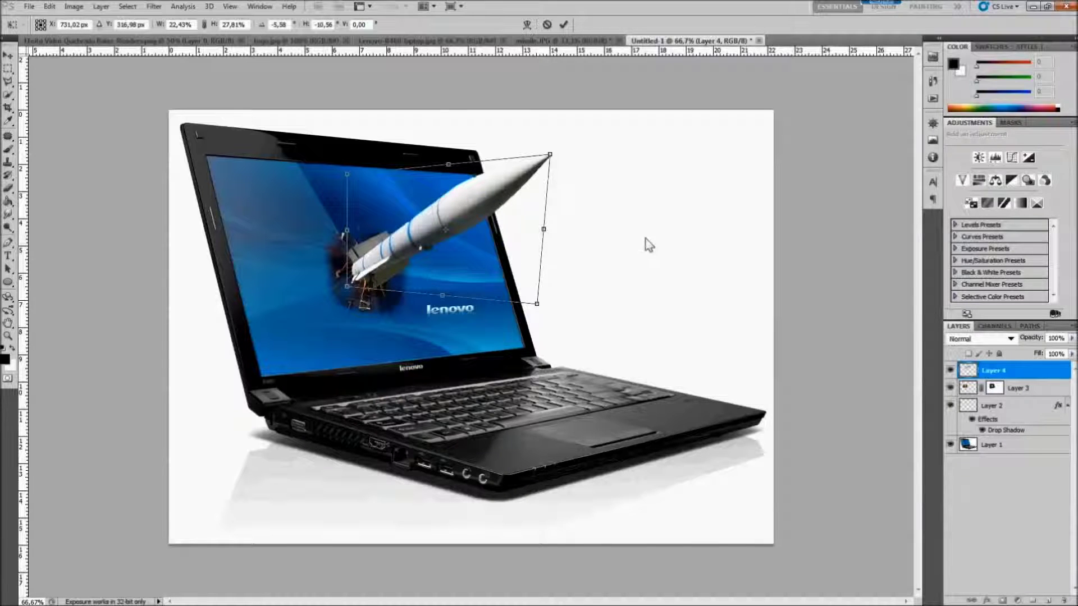
pyautogui.click(564, 23)
pyautogui.click(988, 528)
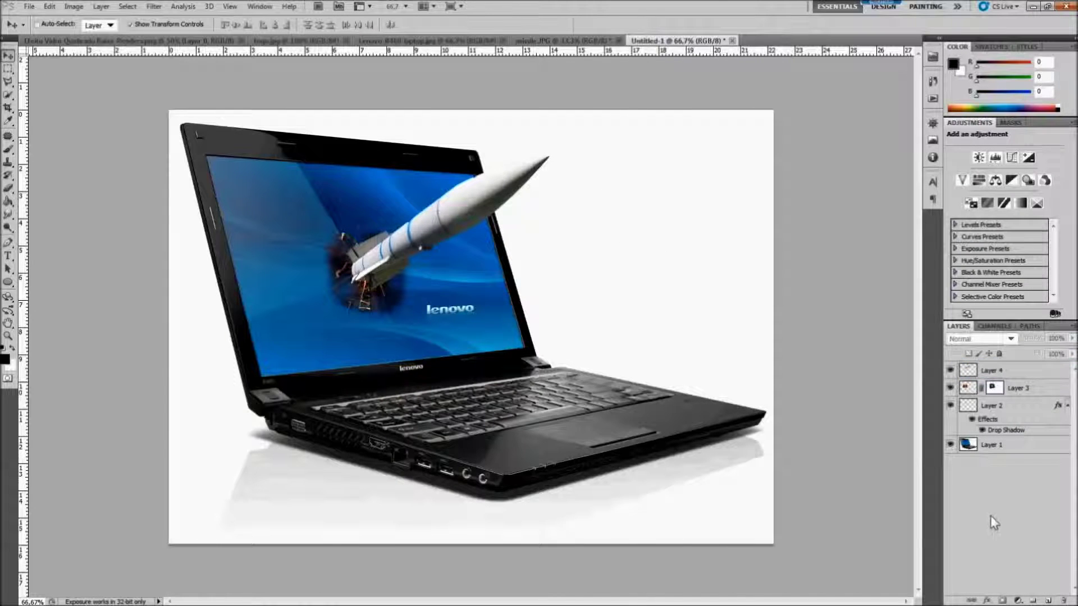
# - Erase the missile's tail on Layer 4 to reveal the crack's wires and sparks
pyautogui.click(8, 188)
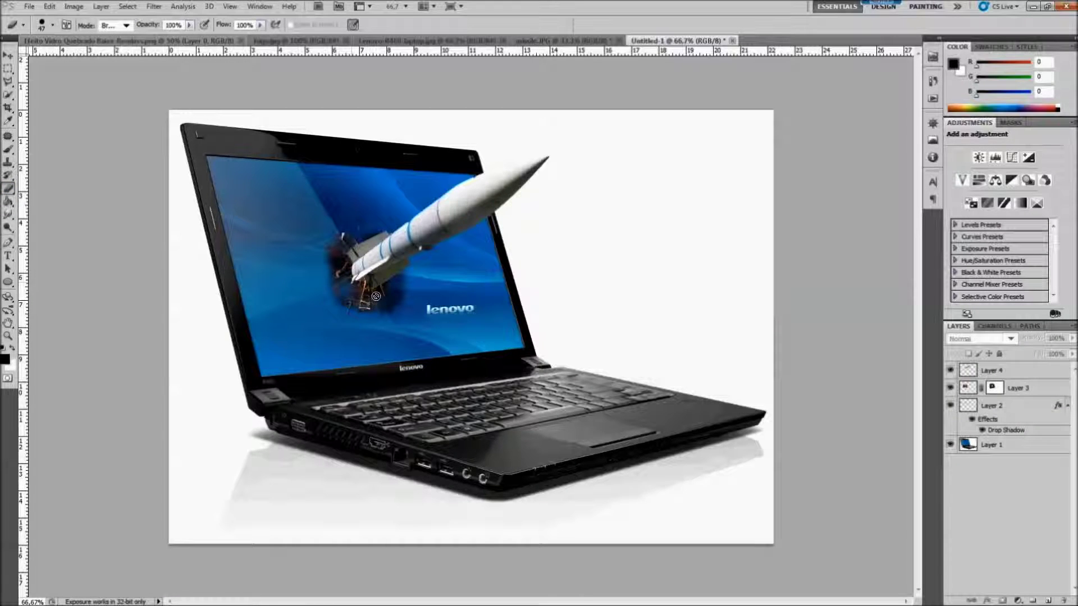
pyautogui.click(1005, 370)
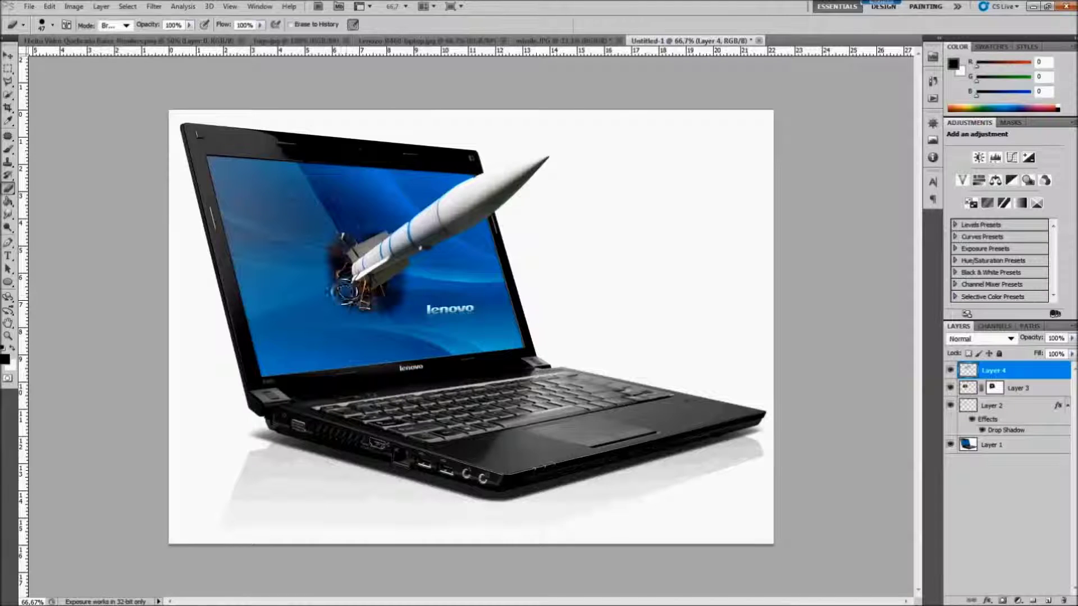
pyautogui.moveTo(354, 288)
pyautogui.mouseDown()
pyautogui.moveTo(346, 254)
pyautogui.moveTo(362, 247)
pyautogui.moveTo(382, 313)
pyautogui.moveTo(365, 284)
pyautogui.moveTo(349, 283)
pyautogui.mouseUp()
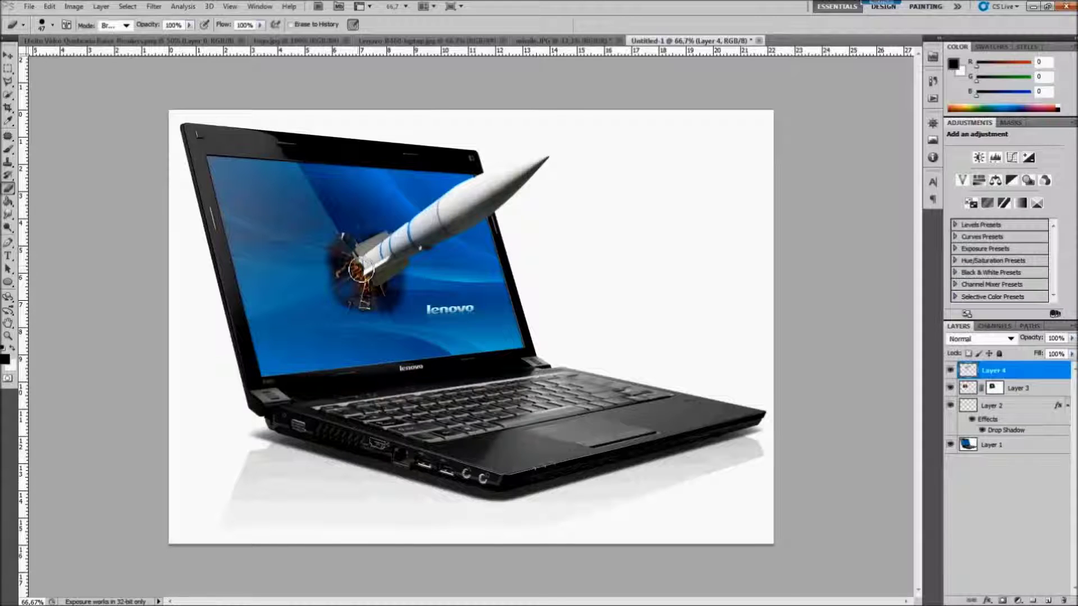
pyautogui.moveTo(361, 270)
pyautogui.mouseDown()
pyautogui.moveTo(364, 297)
pyautogui.moveTo(376, 288)
pyautogui.moveTo(373, 305)
pyautogui.mouseUp()
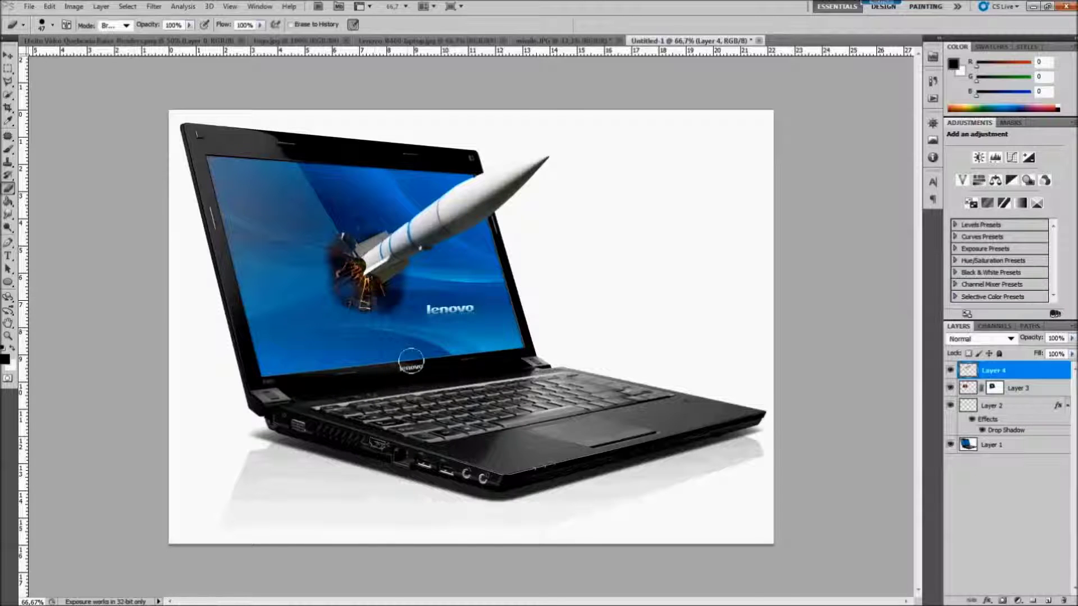
pyautogui.click(8, 55)
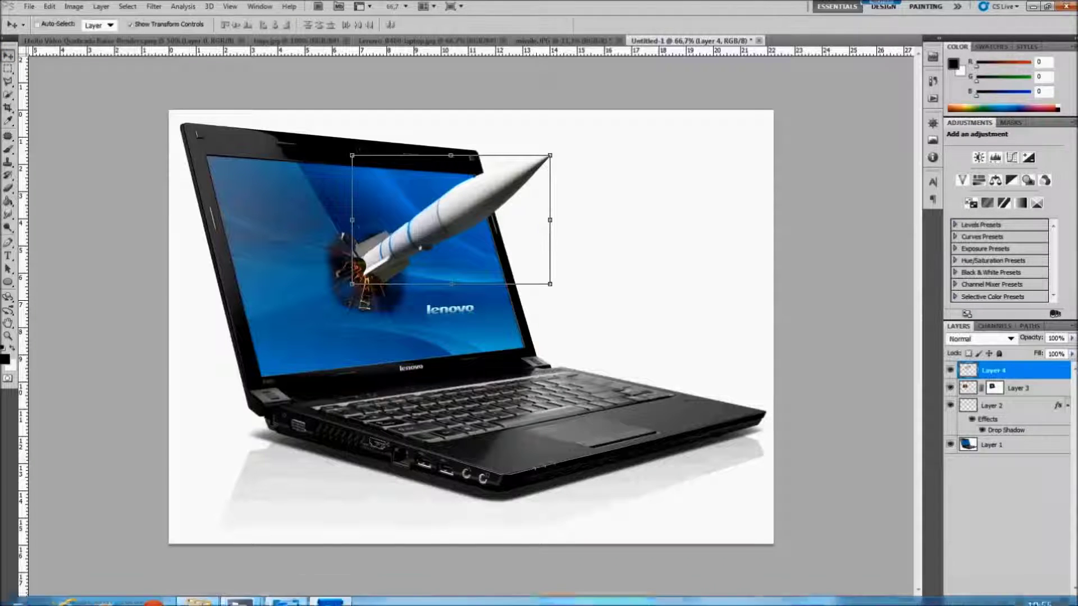
pyautogui.moveTo(241, 594)
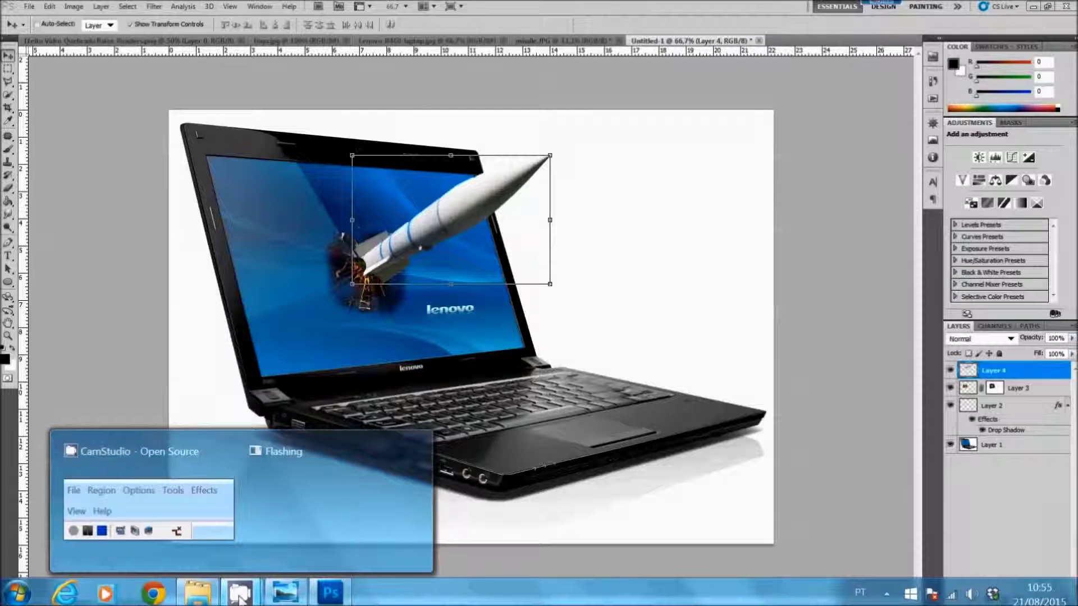
# - Restore the CamStudio recorder window from the taskbar
pyautogui.click(196, 509)
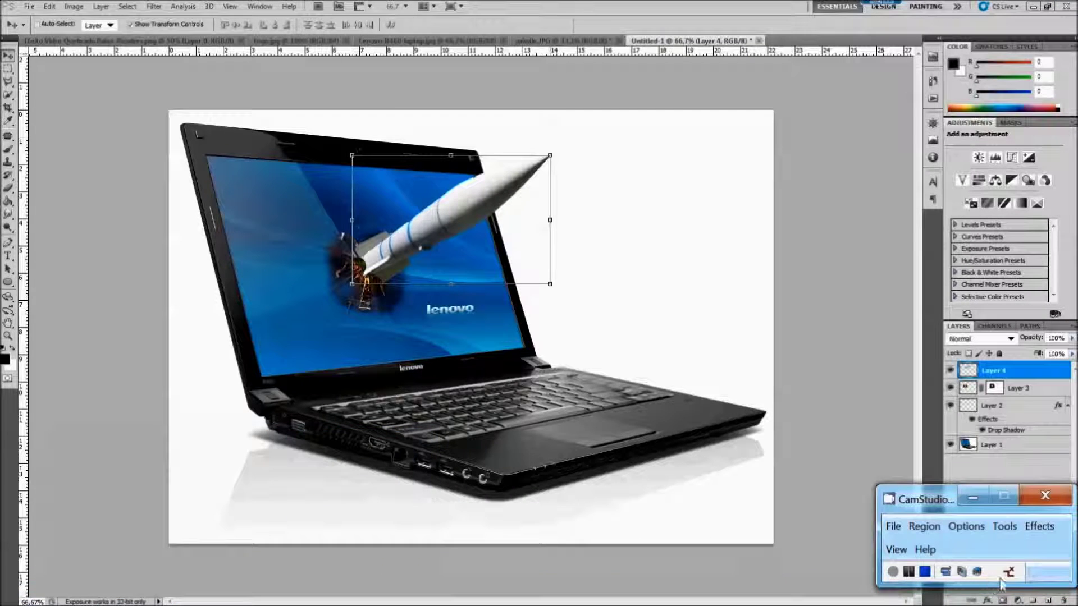